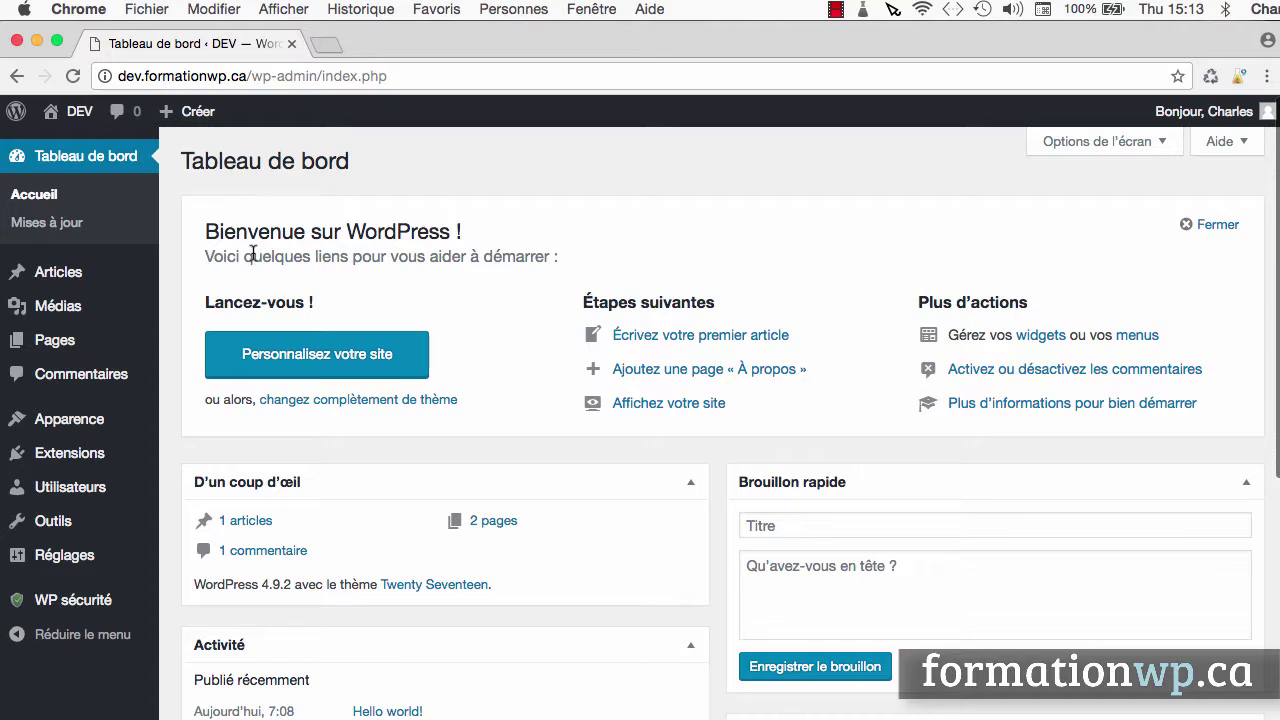
# Open the media library and inspect the details of the guitar photo th1.jpg
pyautogui.moveTo(72, 316)
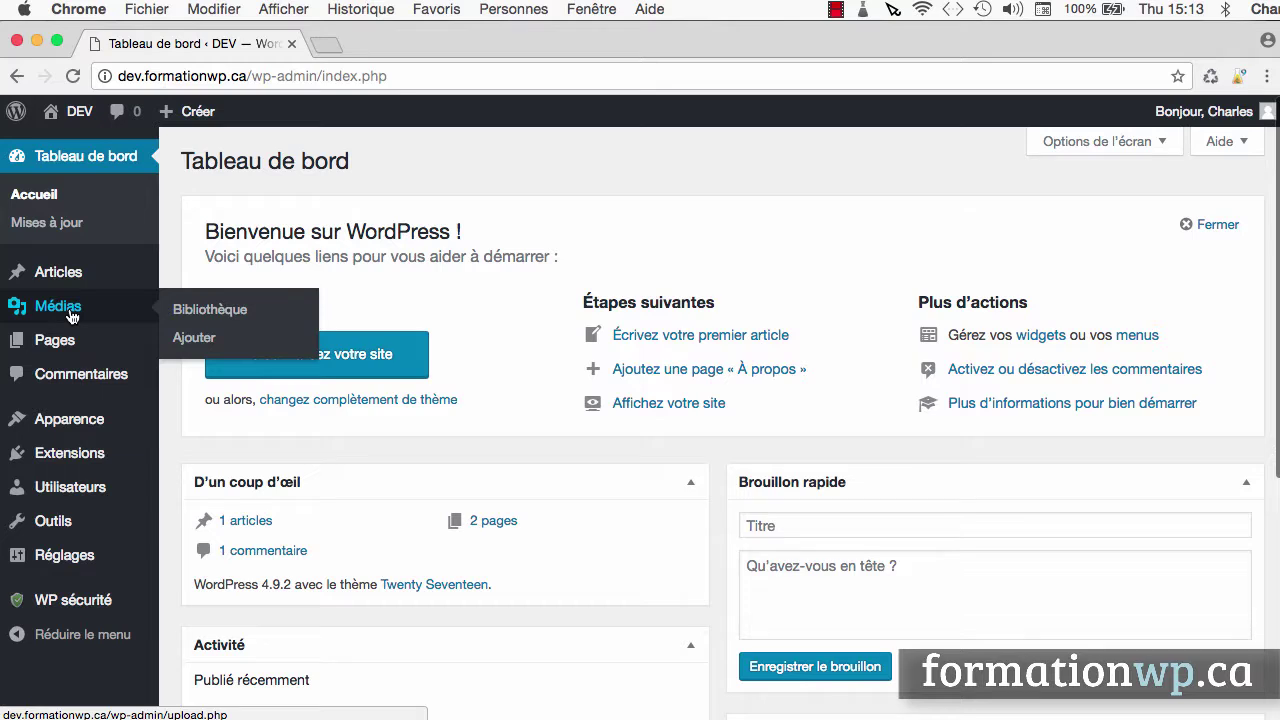
pyautogui.click(72, 316)
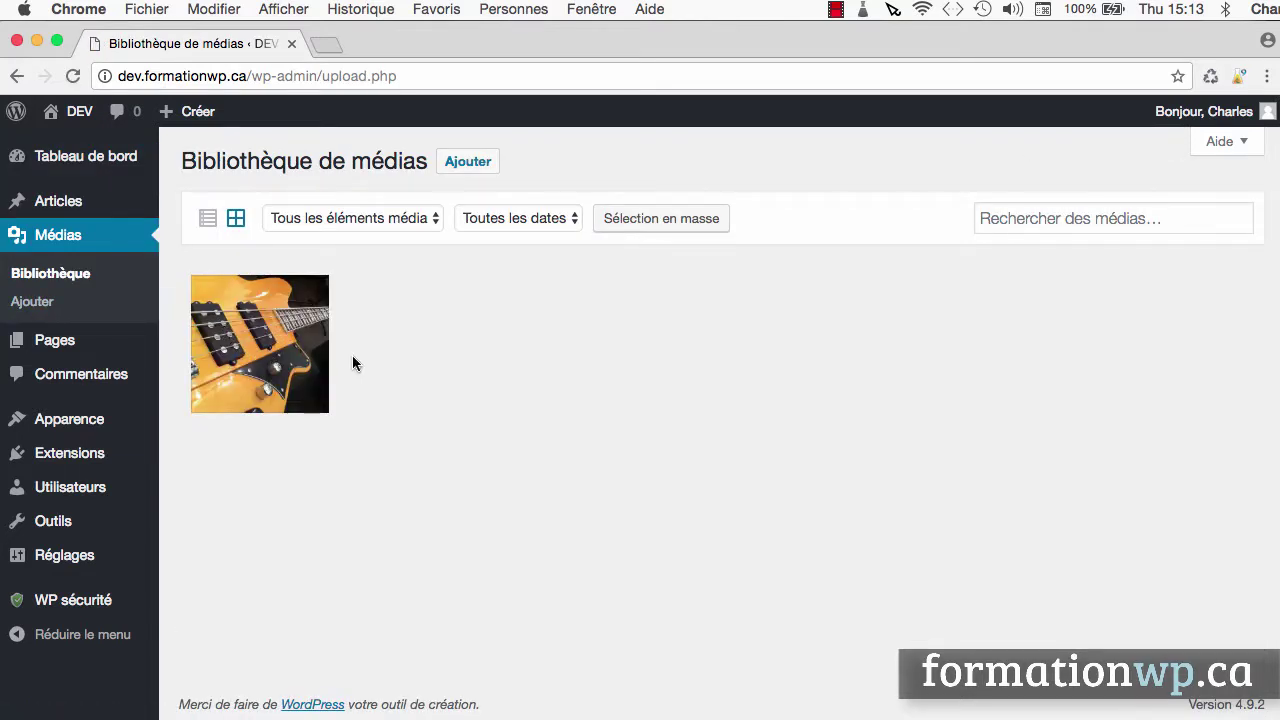
pyautogui.click(277, 337)
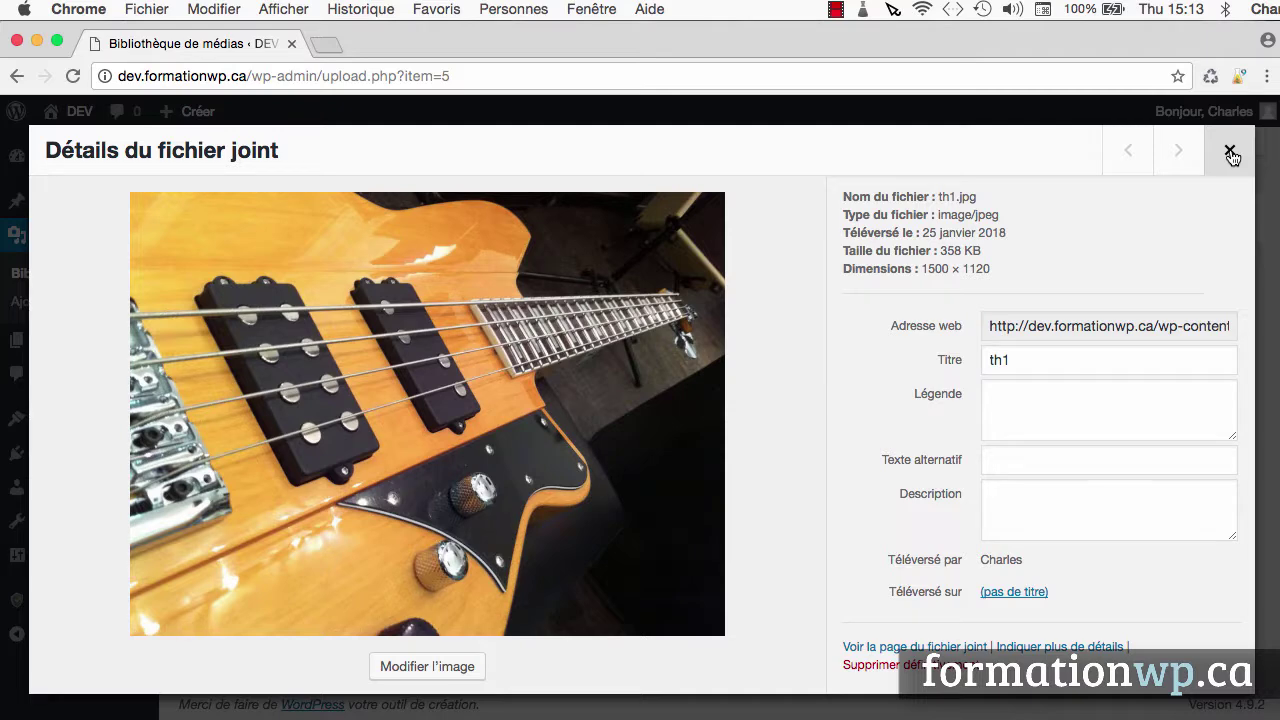
pyautogui.click(1230, 152)
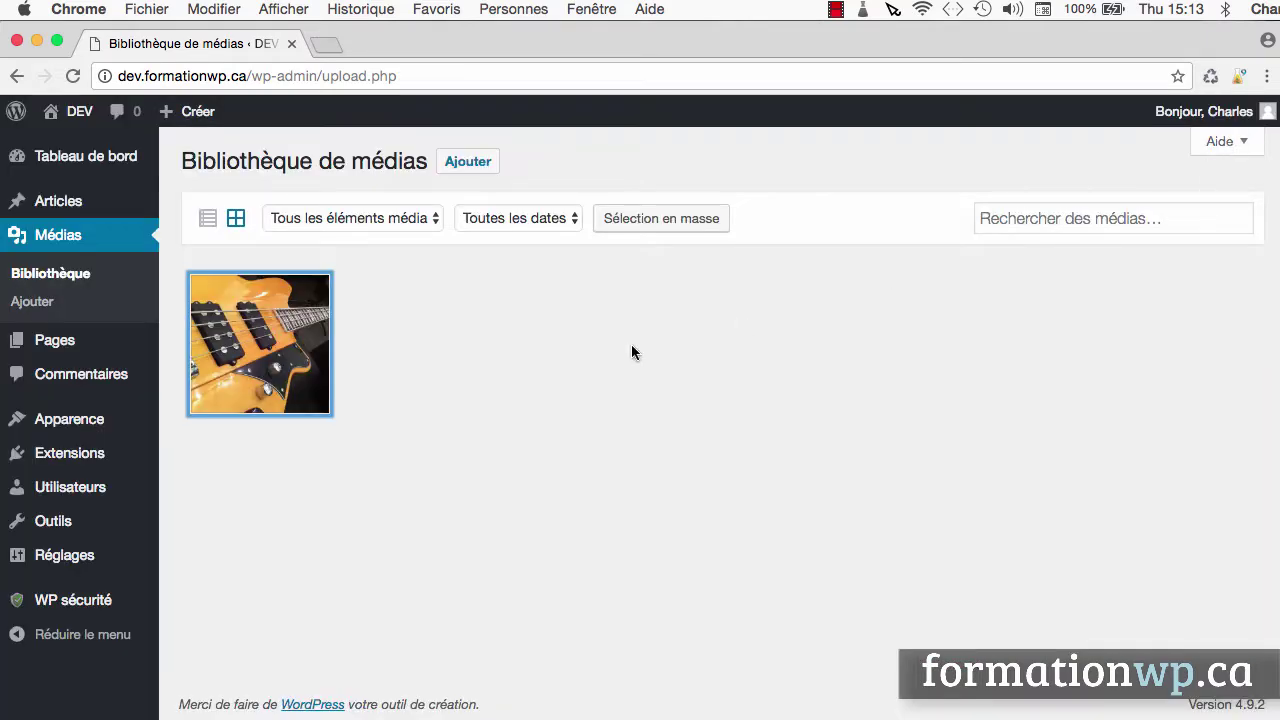
pyautogui.moveTo(67, 350)
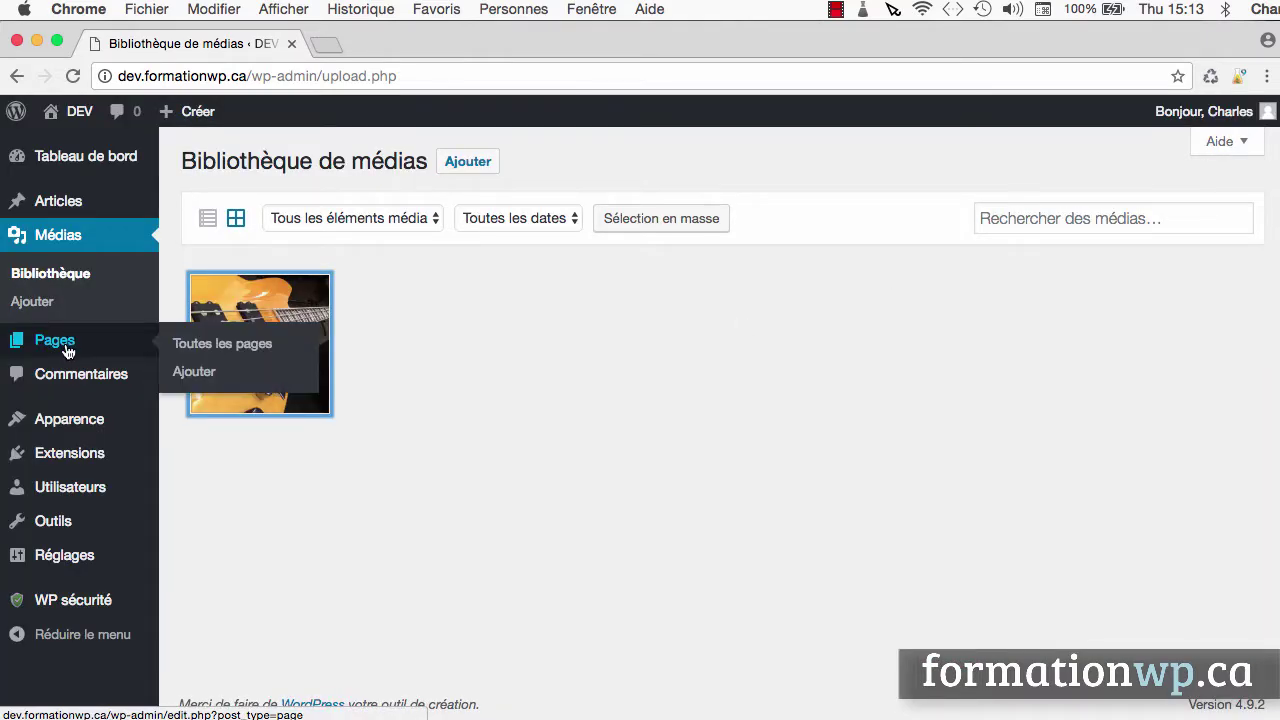
pyautogui.click(201, 345)
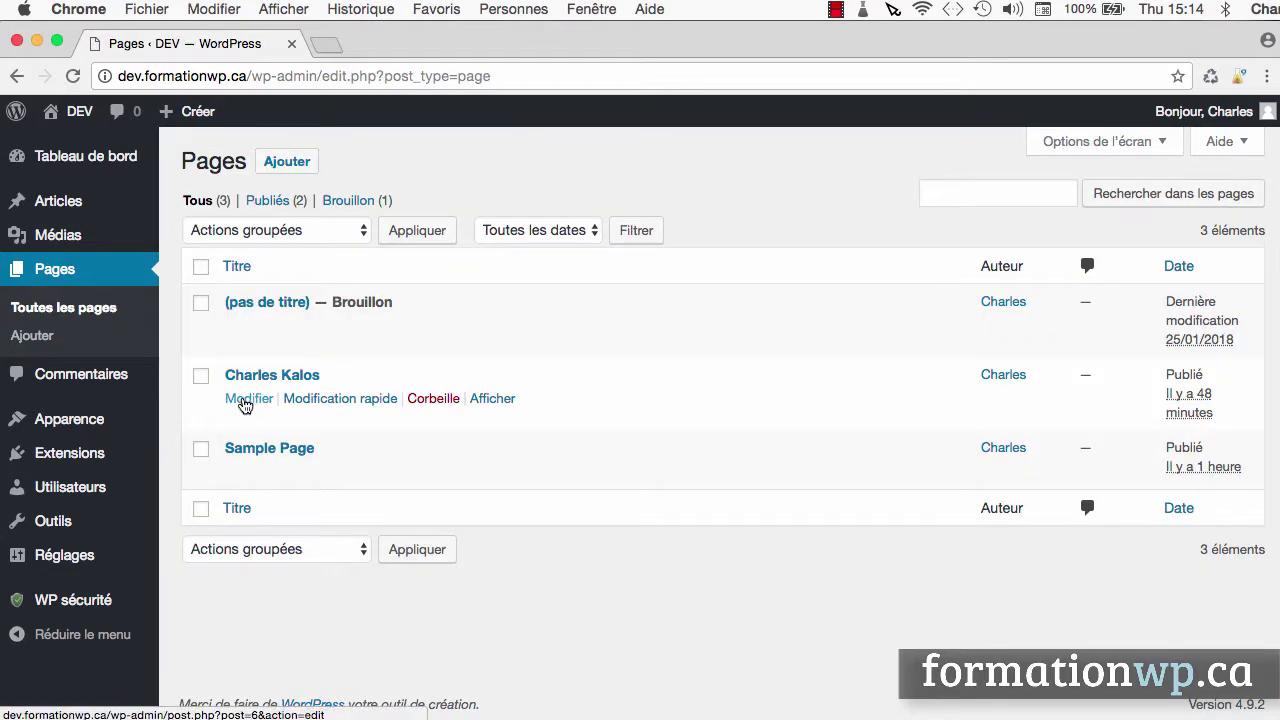
pyautogui.click(246, 400)
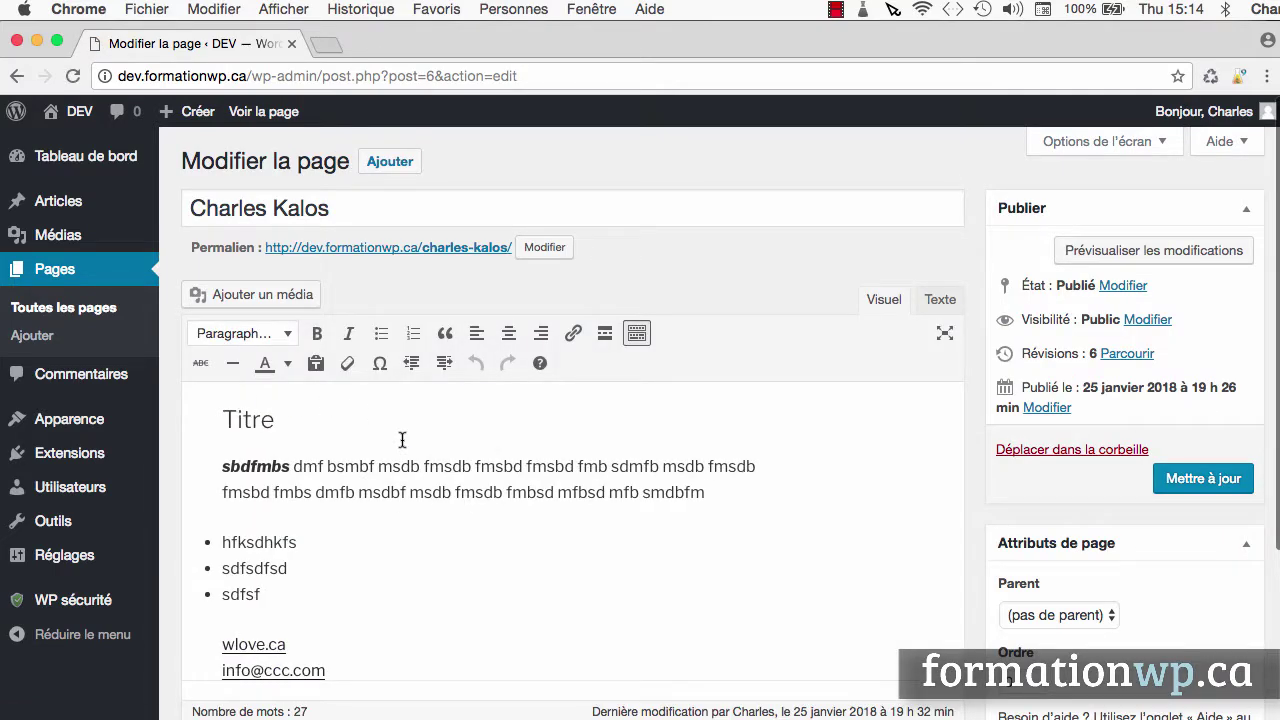
pyautogui.scroll(-2, 402, 440)
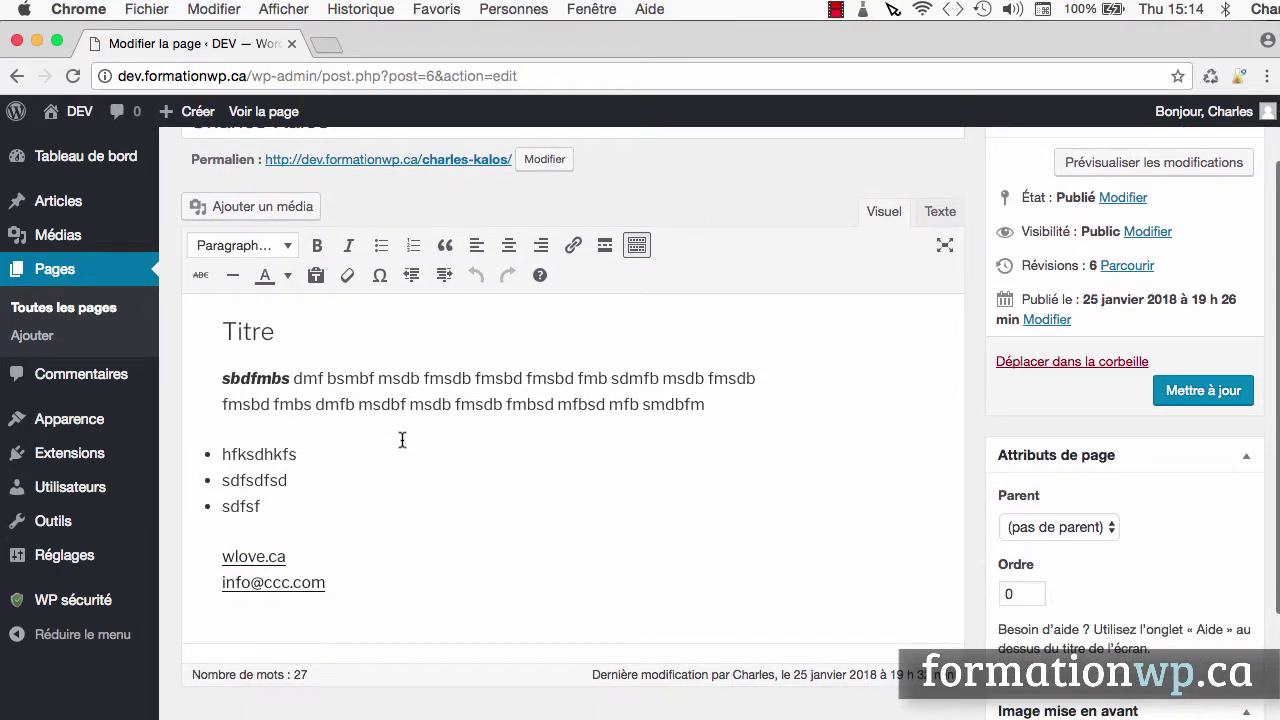
pyautogui.click(219, 381)
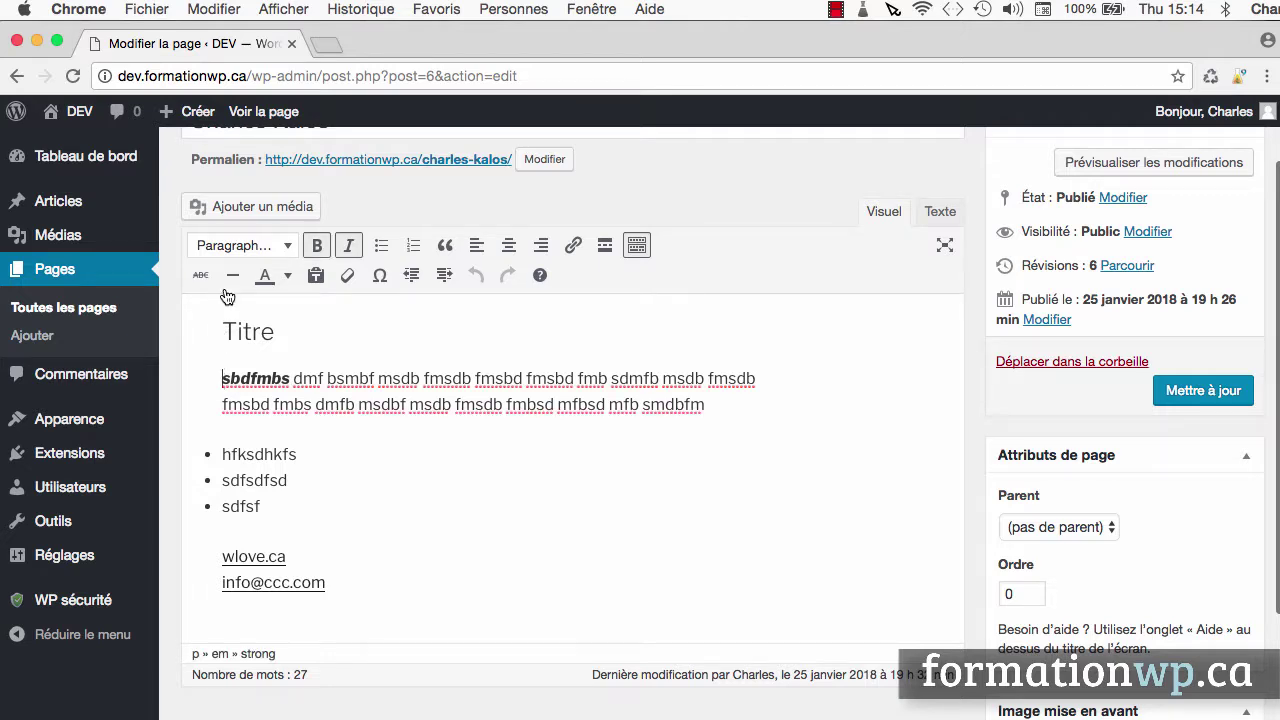
pyautogui.click(300, 212)
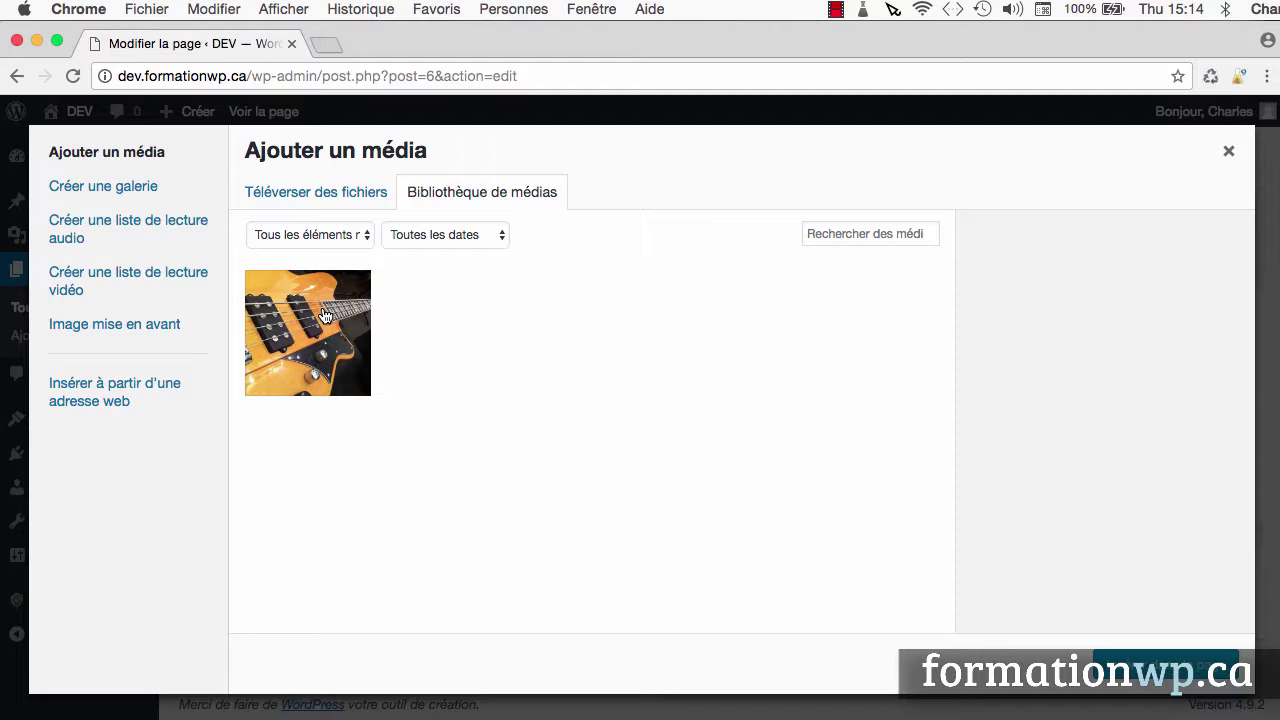
# Upload dub1.jpg from the tone folder, then select its web address and open a new browser tab
pyautogui.click(338, 194)
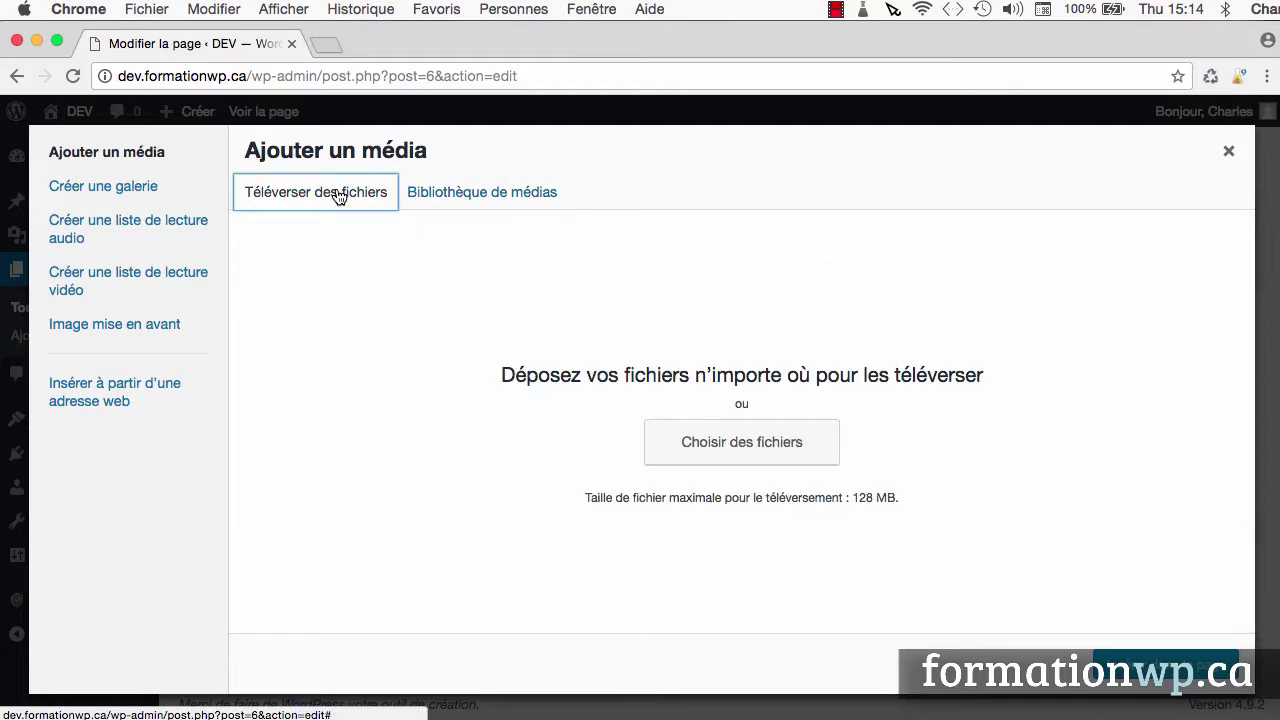
pyautogui.click(738, 450)
pyautogui.click(316, 330)
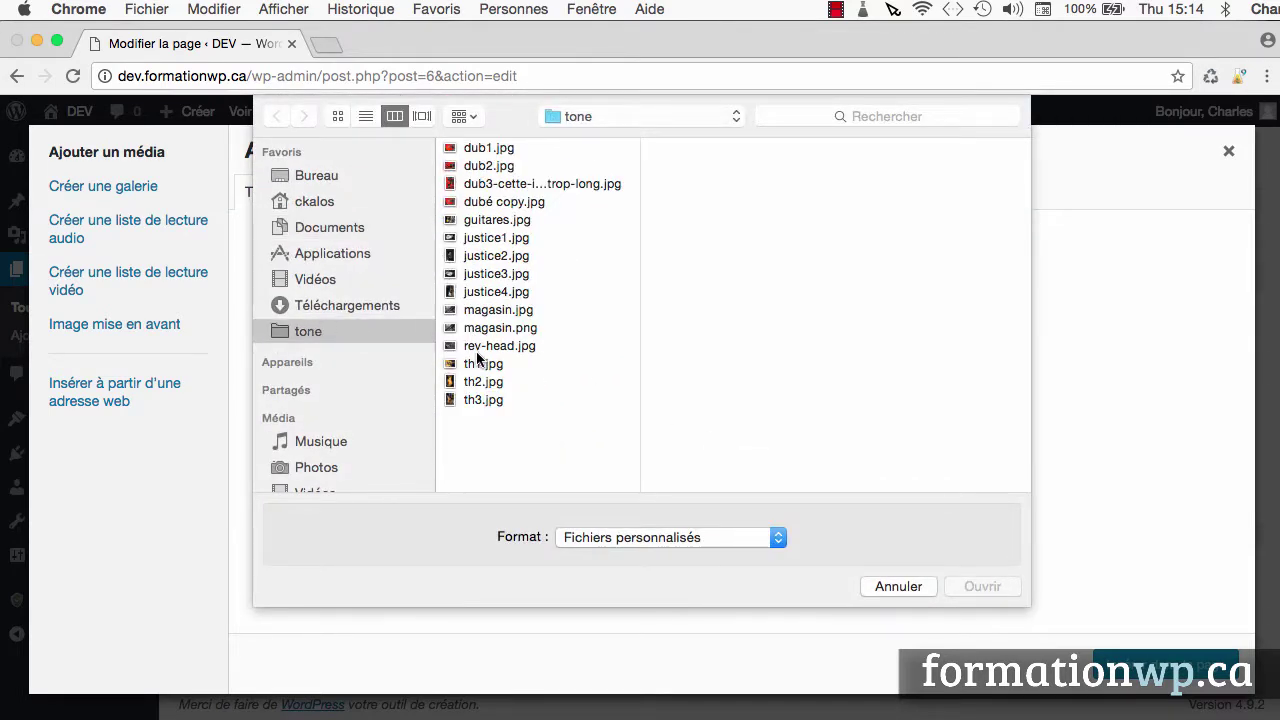
pyautogui.click(488, 150)
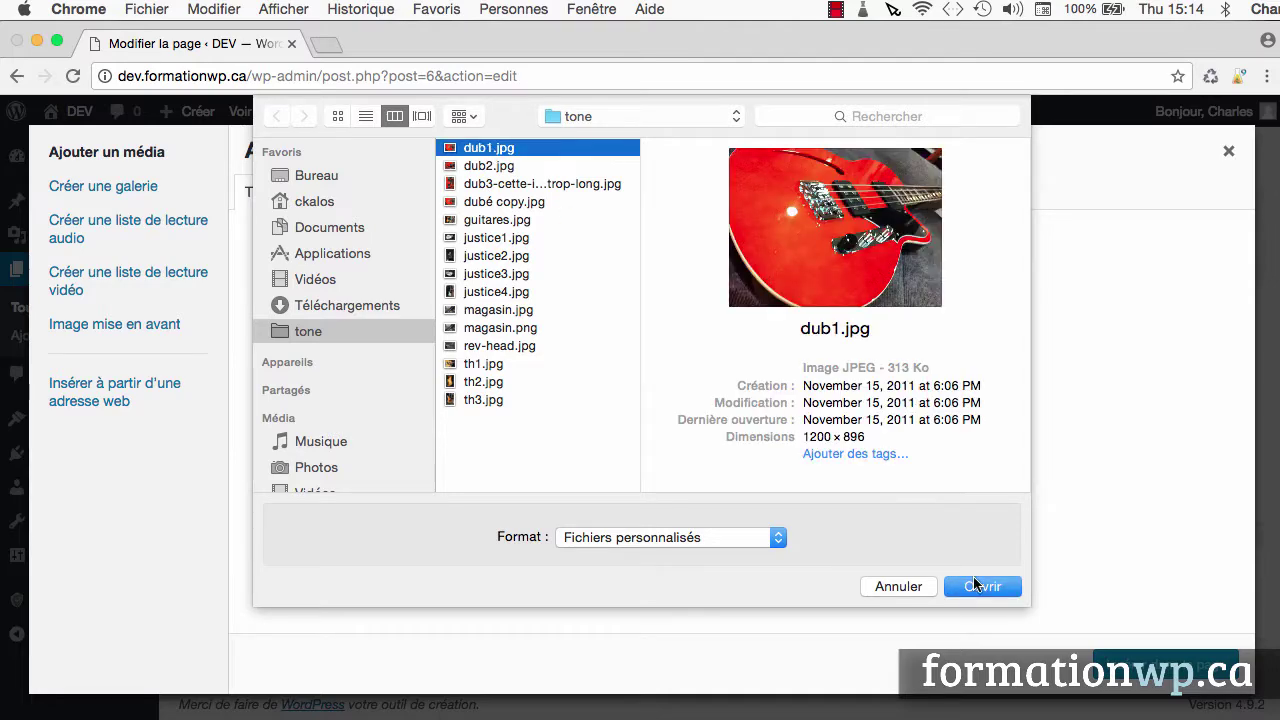
pyautogui.click(978, 586)
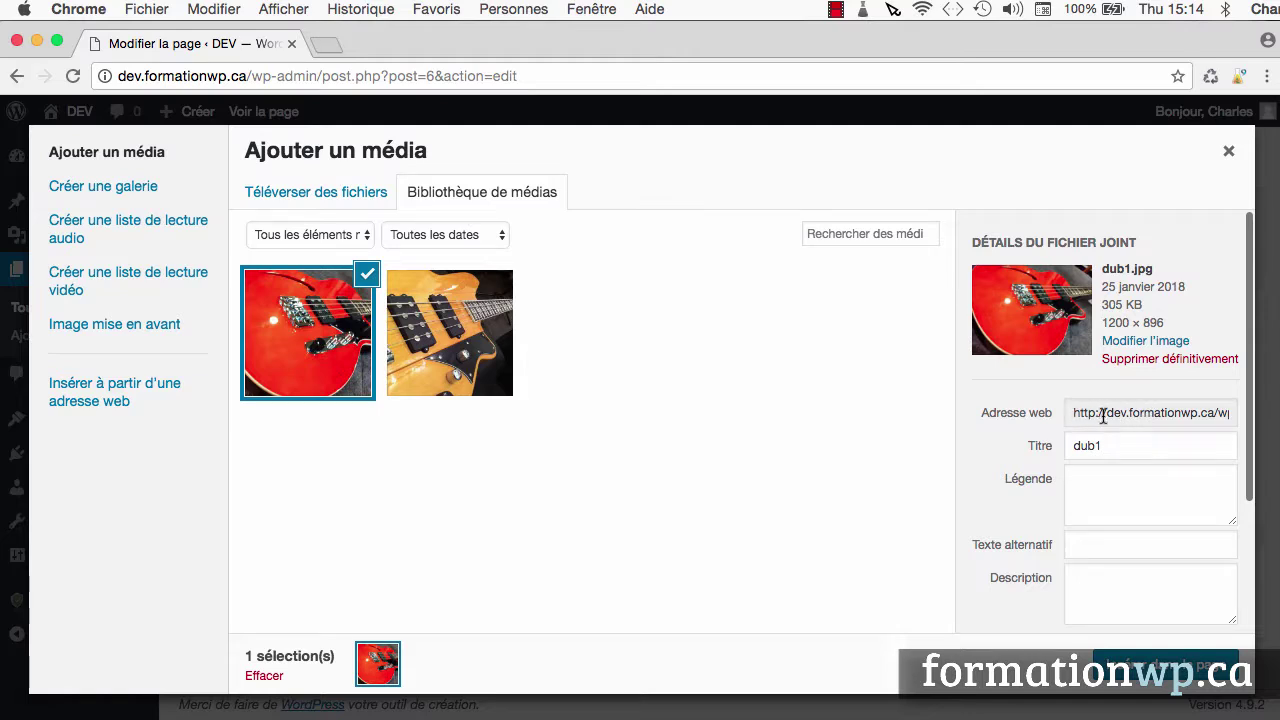
pyautogui.tripleClick(1135, 413)
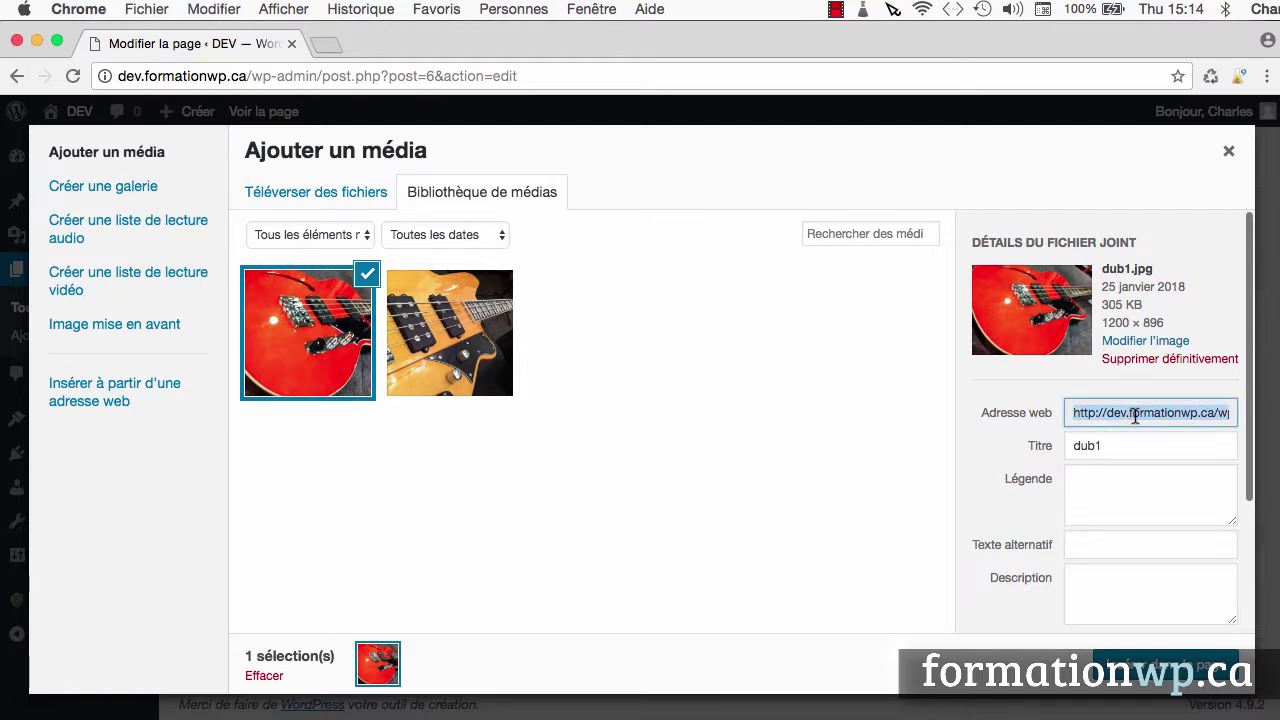
pyautogui.press('super+t')
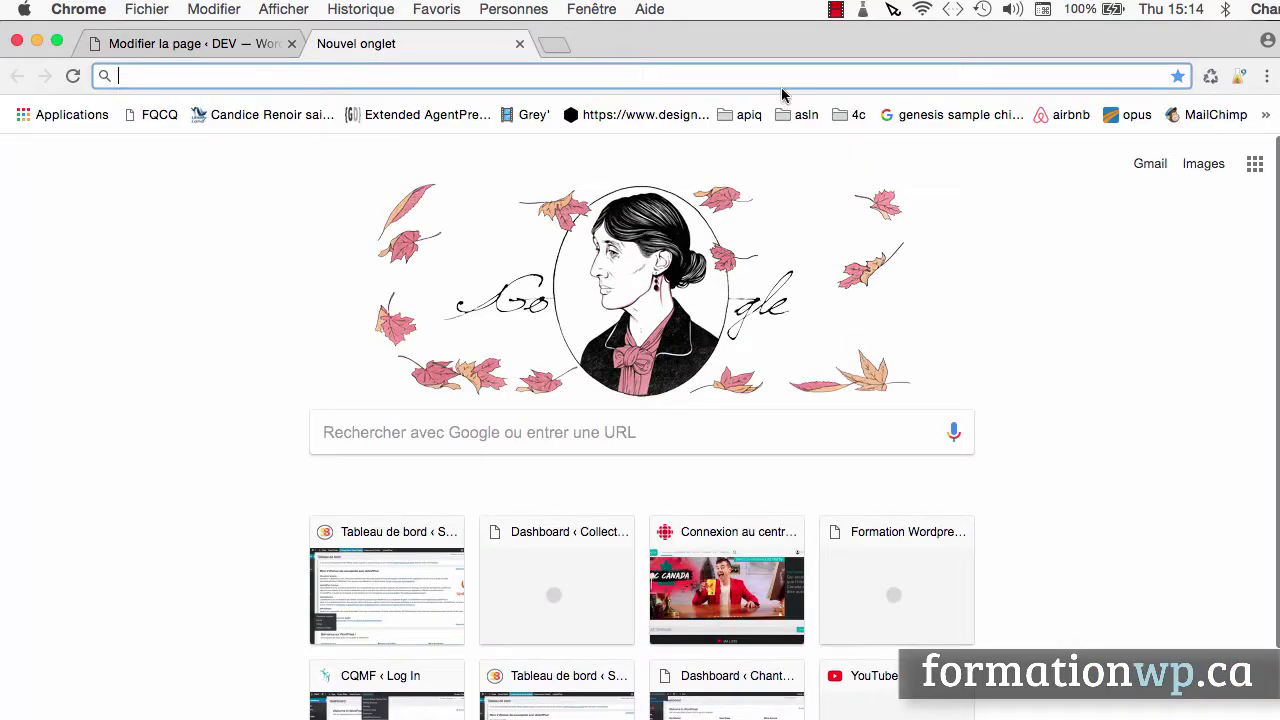
pyautogui.write('http://dev.formationwp.ca/wp-content/uploads/2018/01/dub1.jpg')
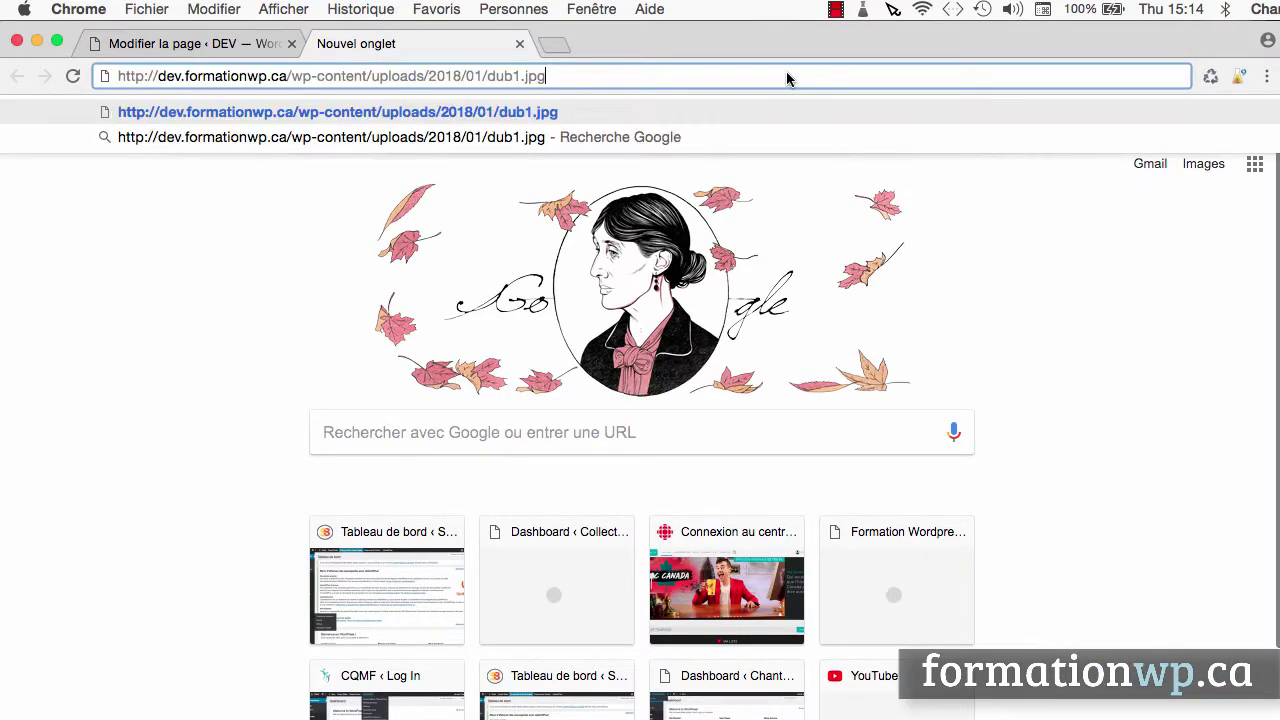
pyautogui.press('Return')
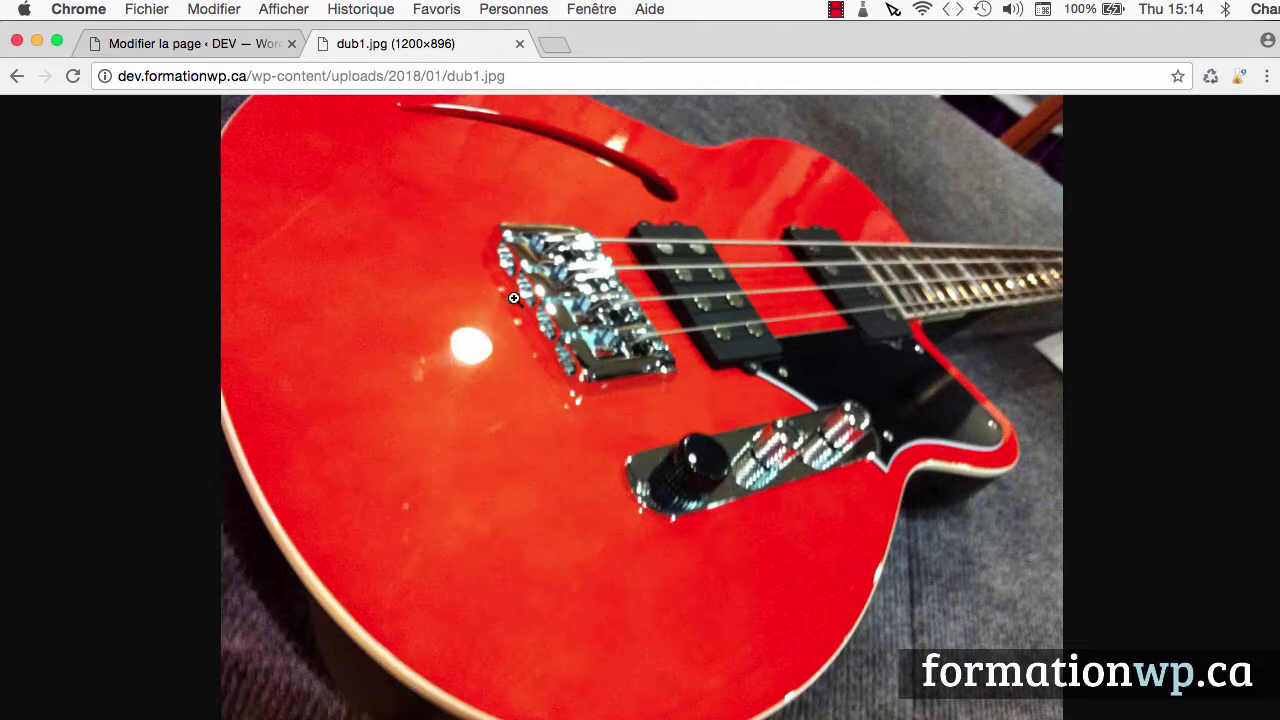
pyautogui.click(520, 46)
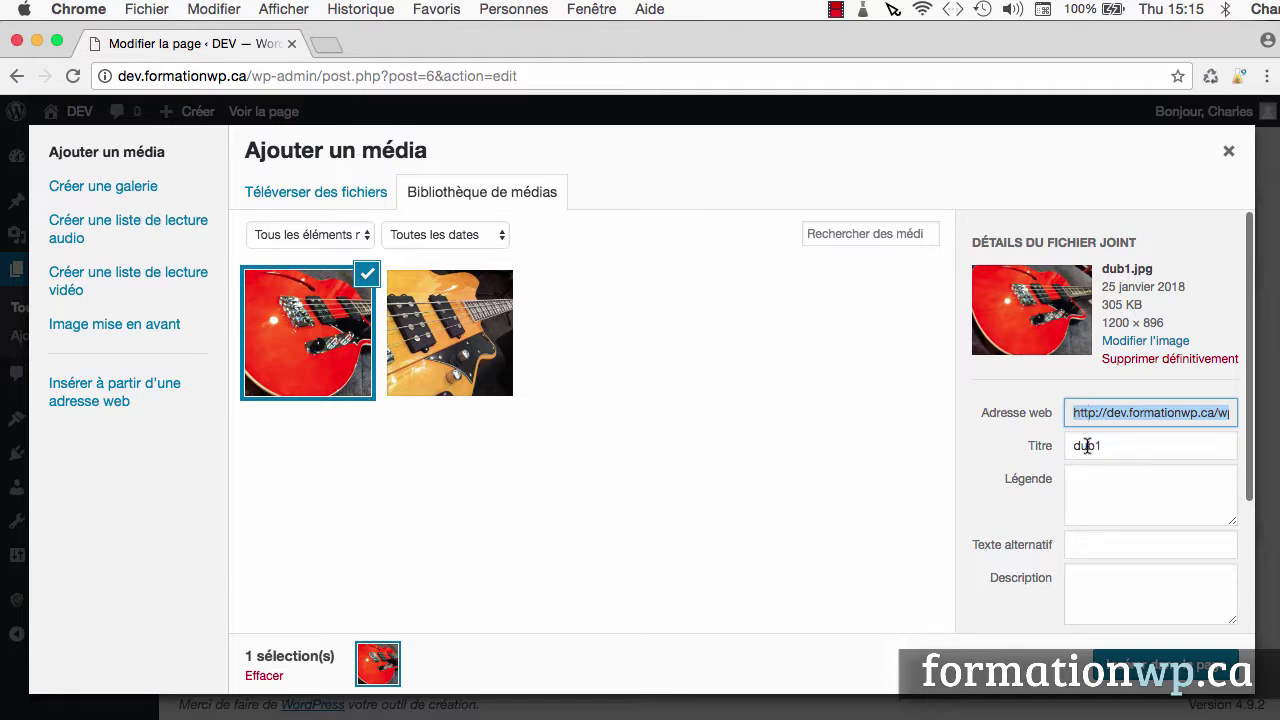
# Change the image title from dub1 to 'Basse orange reverend', fixing a typo, and select it
pyautogui.click(1141, 416)
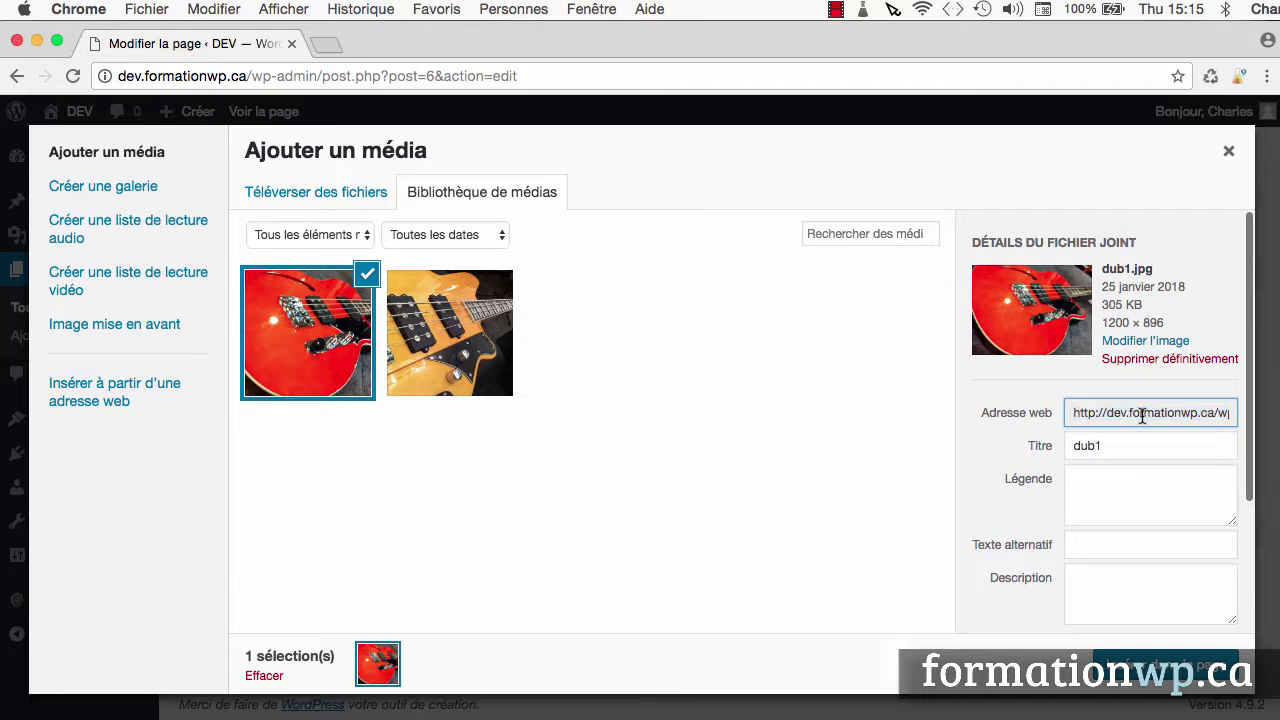
pyautogui.moveTo(1141, 416); pyautogui.dragTo(1192, 412)
pyautogui.click(1192, 412)
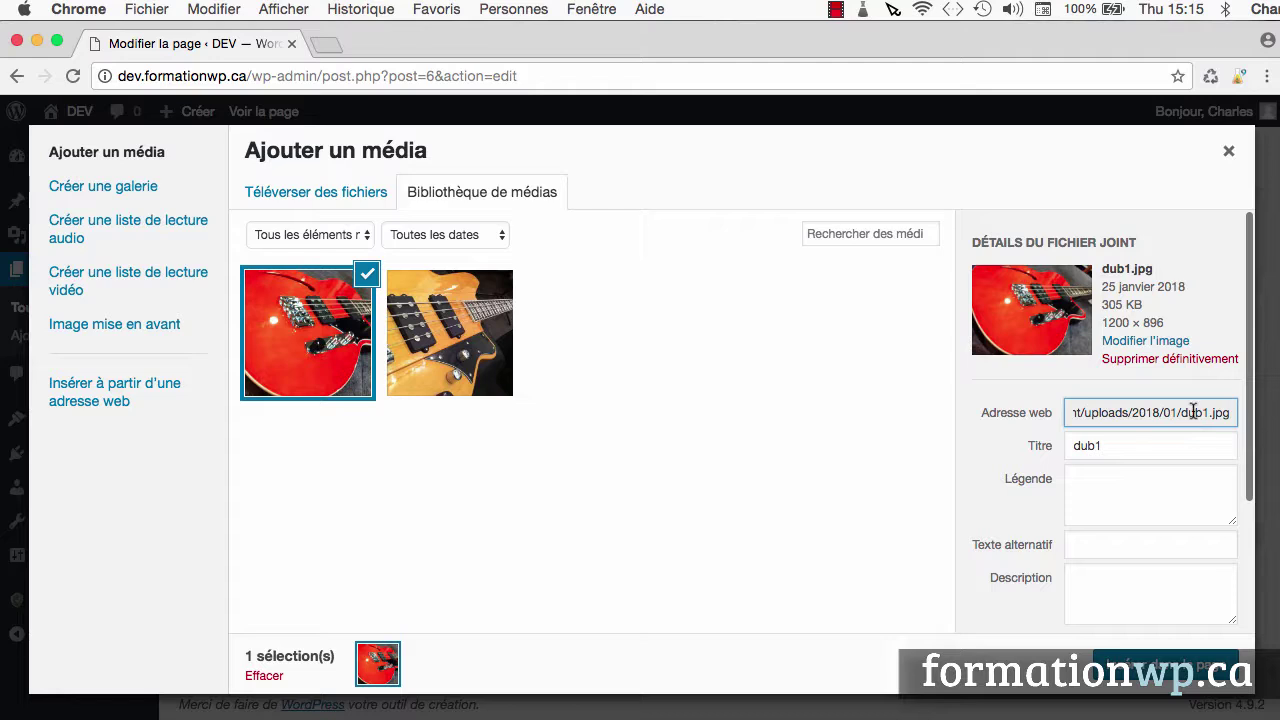
pyautogui.click(1108, 449)
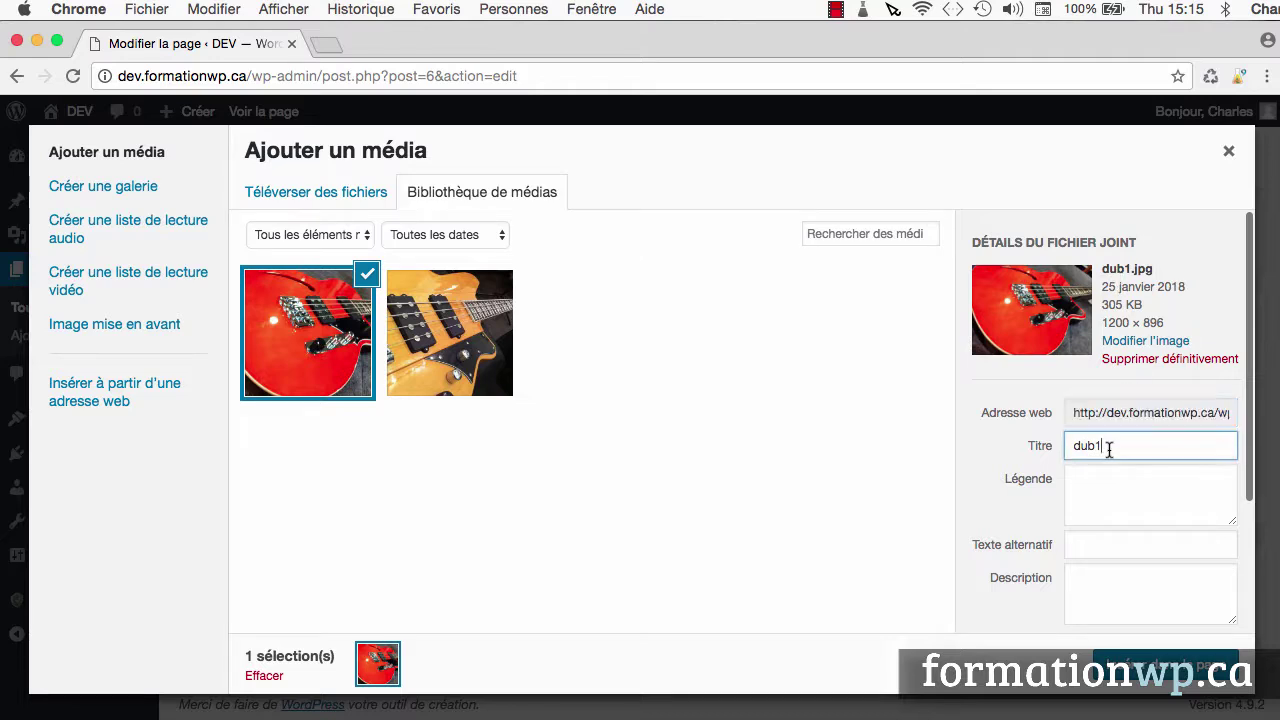
pyautogui.doubleClick(1108, 449)
pyautogui.write('Bass')
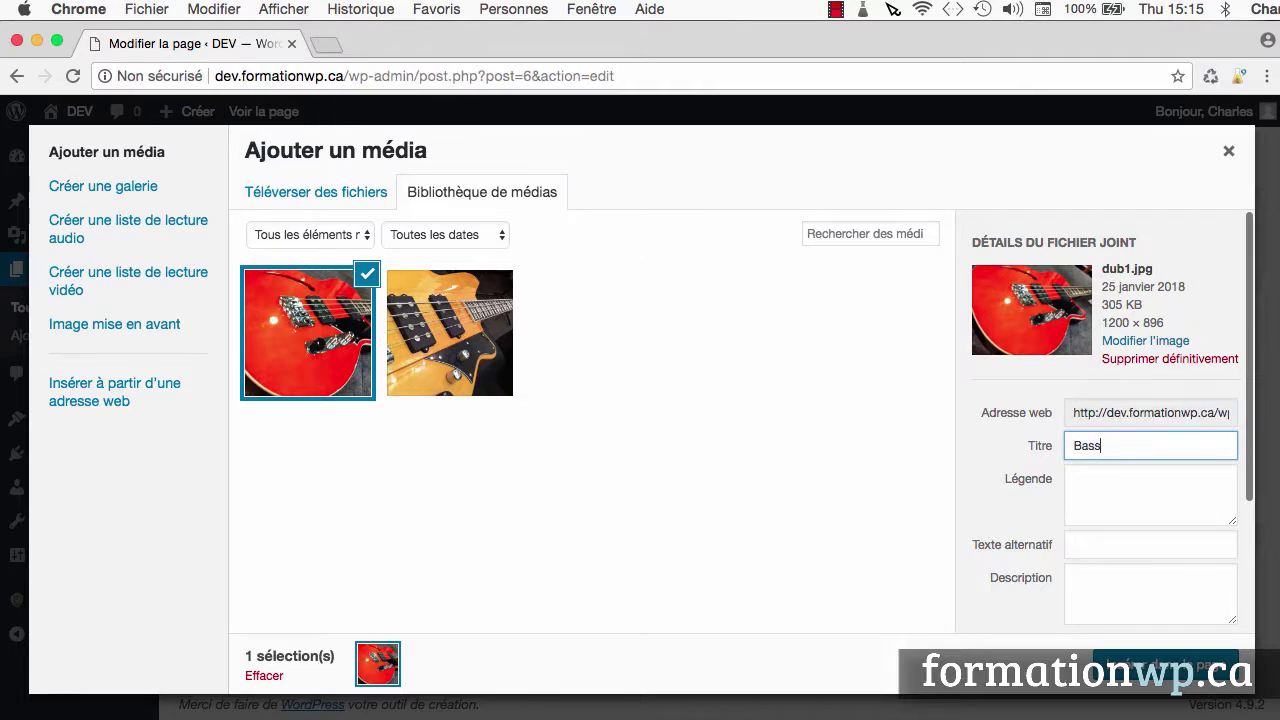
pyautogui.write('e otange reverend')
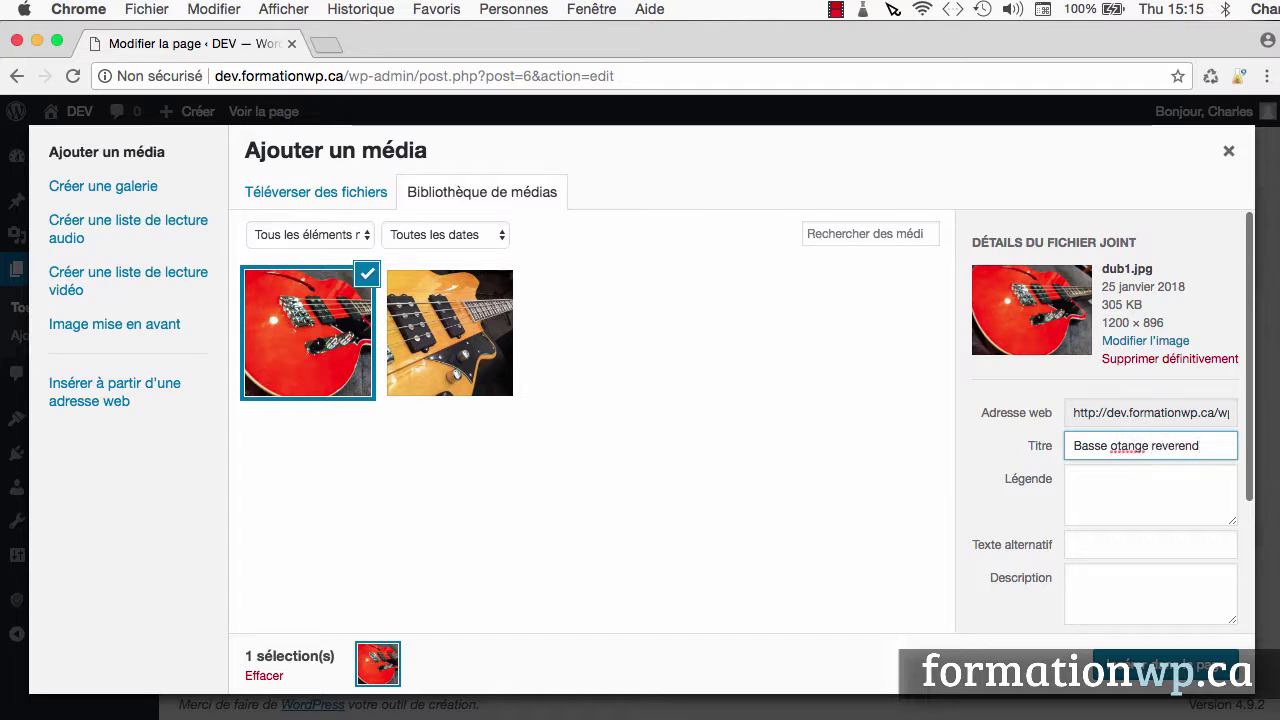
pyautogui.click(1121, 447)
pyautogui.press('BackSpace')
pyautogui.write('r')
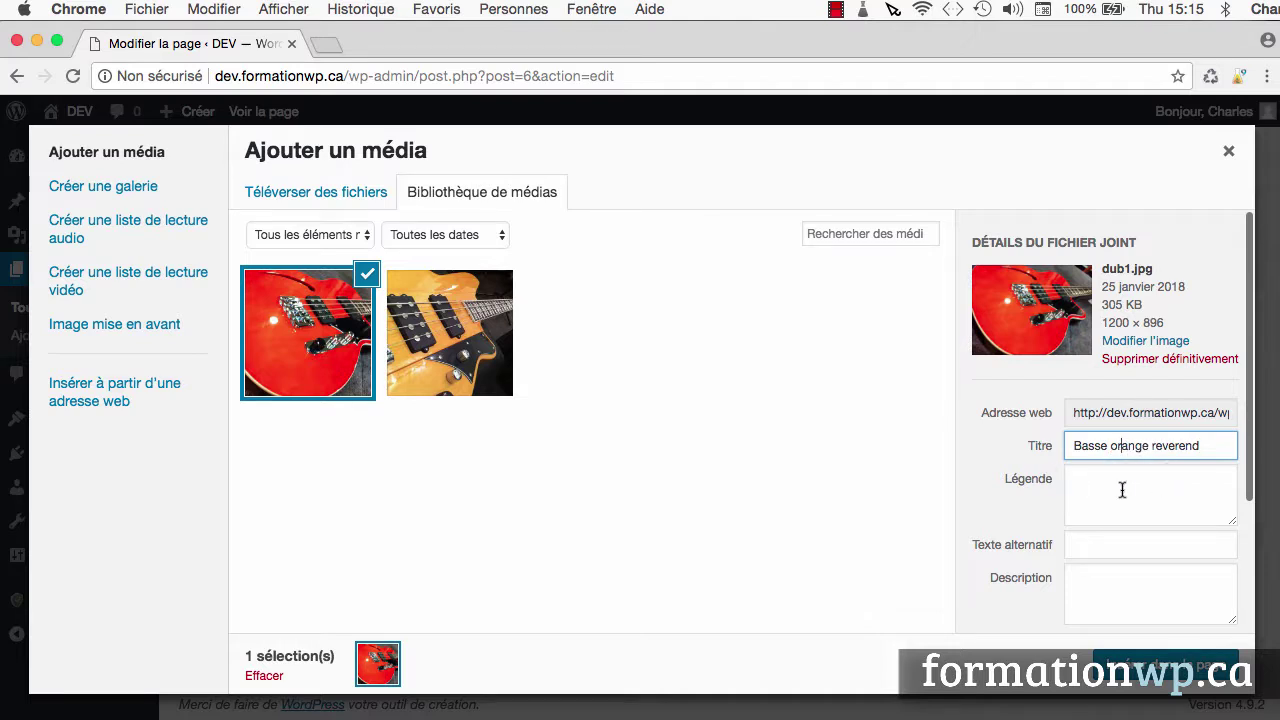
pyautogui.tripleClick(1211, 448)
pyautogui.press('super+c')
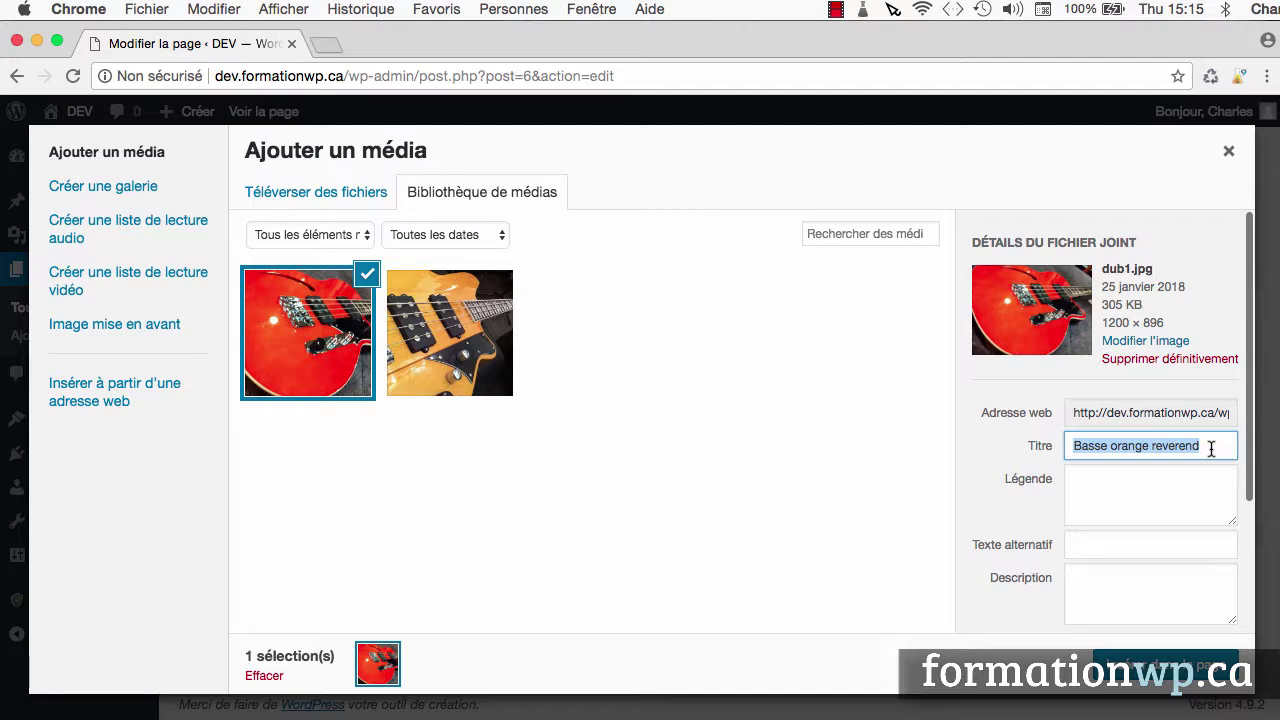
pyautogui.click(1123, 546)
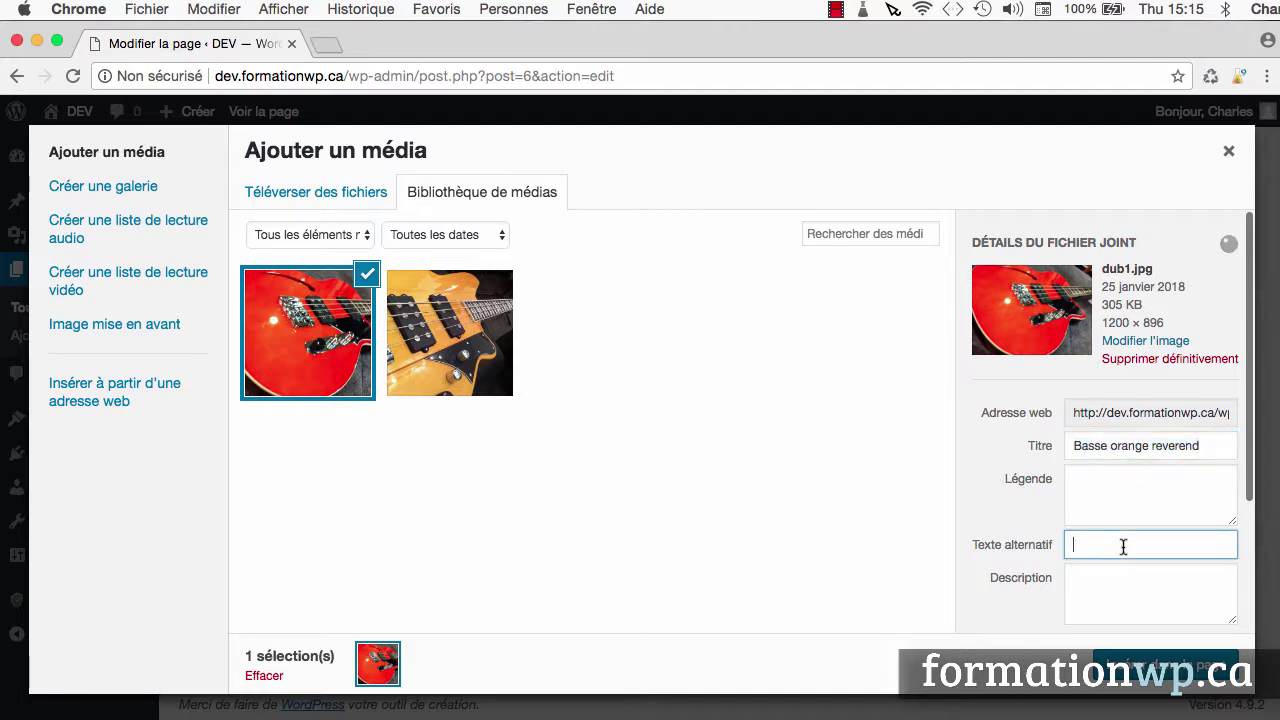
# Paste 'Basse orange reverend' as the image's alternative text
pyautogui.press('super+v')
pyautogui.scroll(-3, 1103, 540)
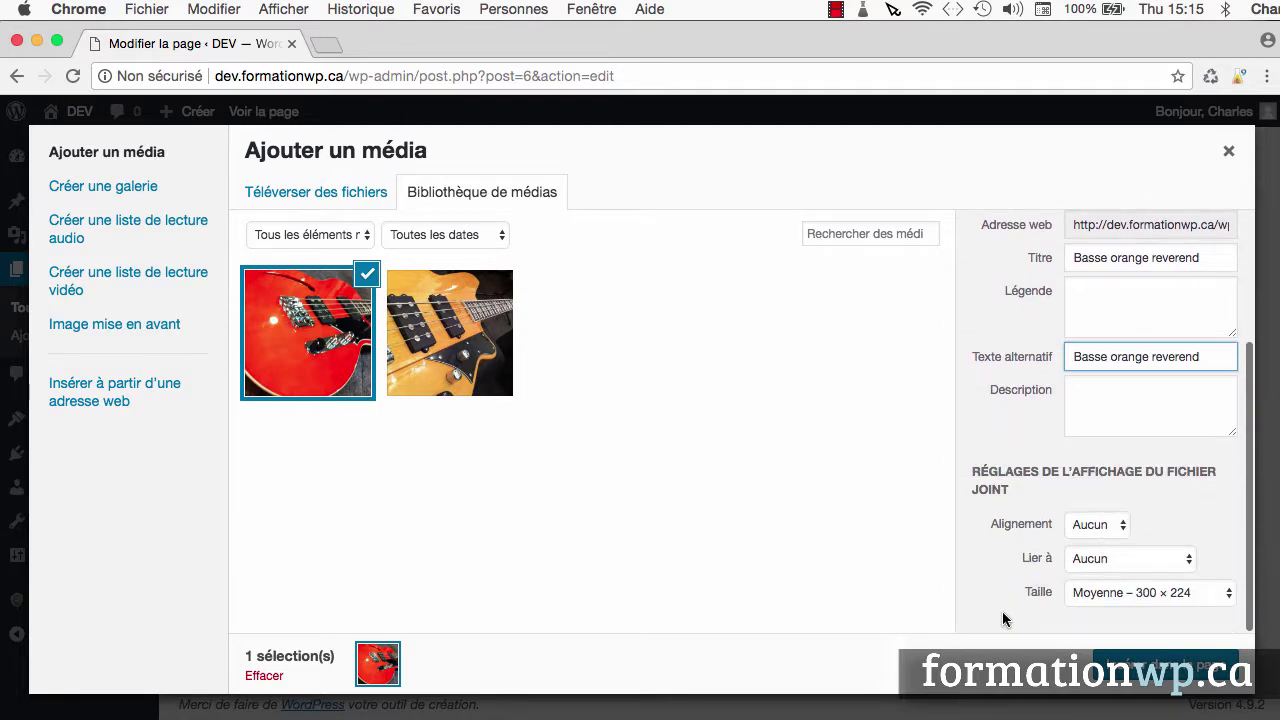
pyautogui.click(1090, 528)
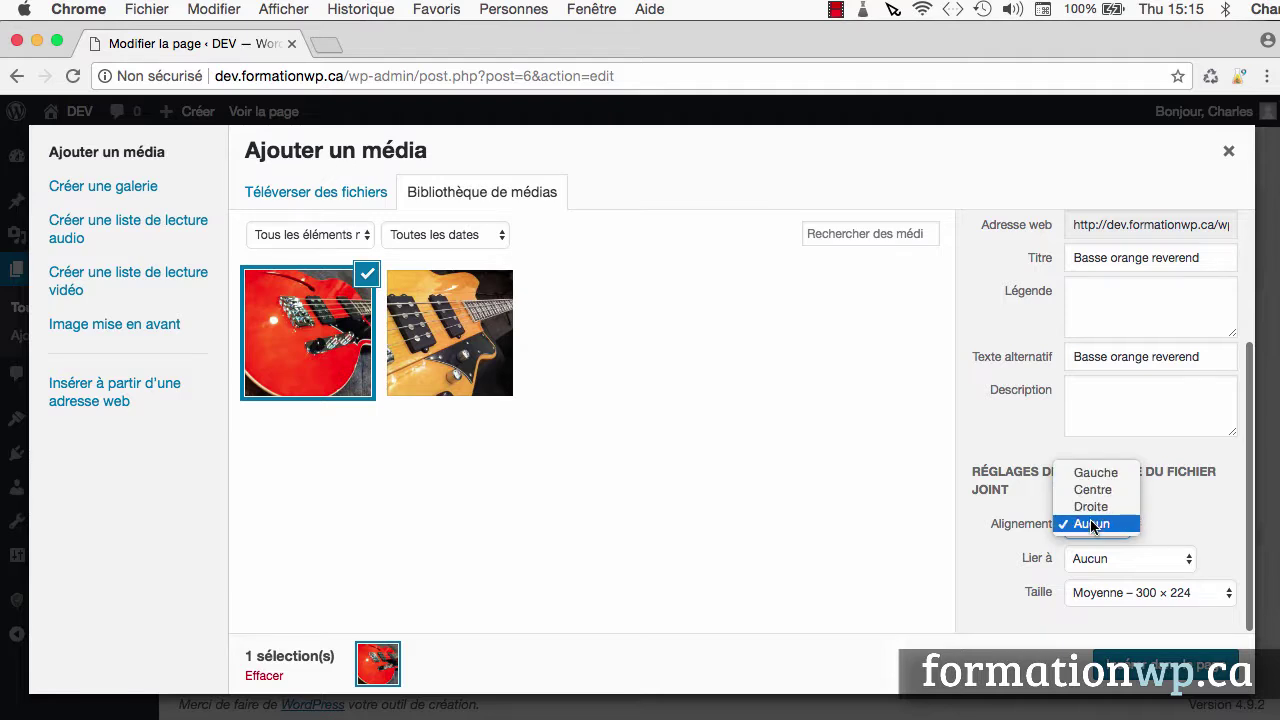
pyautogui.press('Escape')
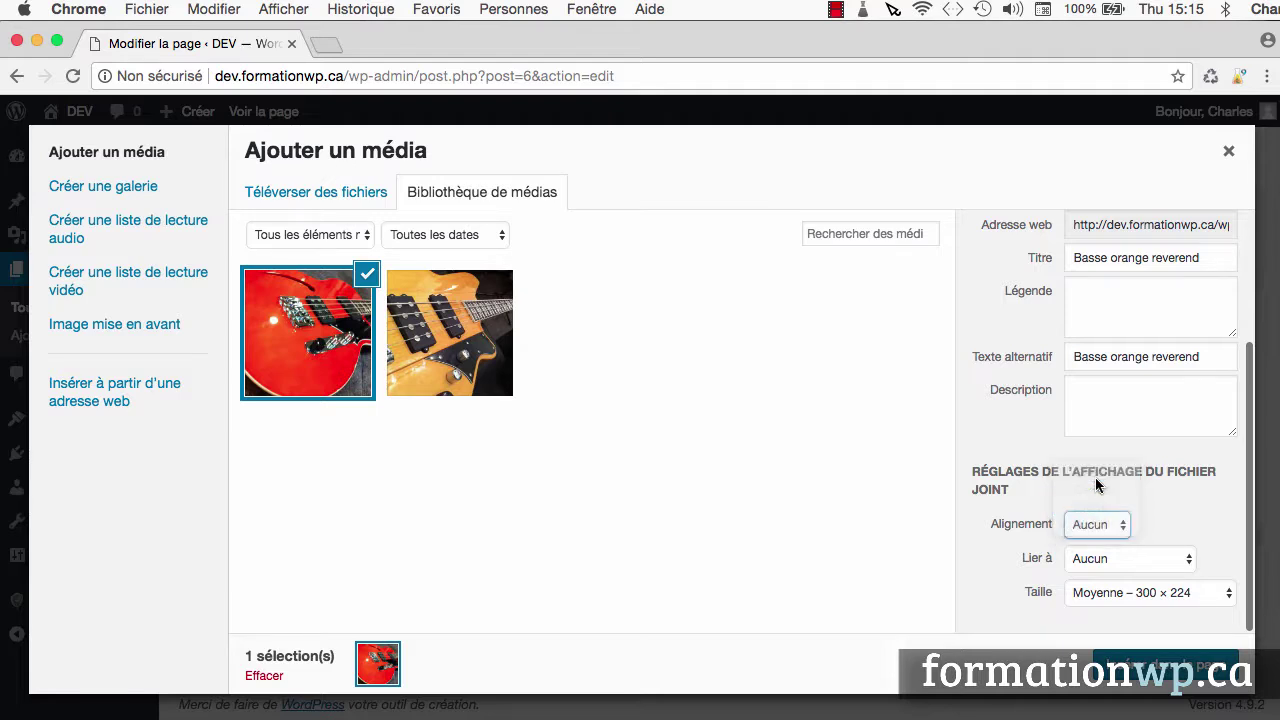
# Set the image link to None, keep Medium 300 × 224 size, and insert it into the page
pyautogui.click(1100, 563)
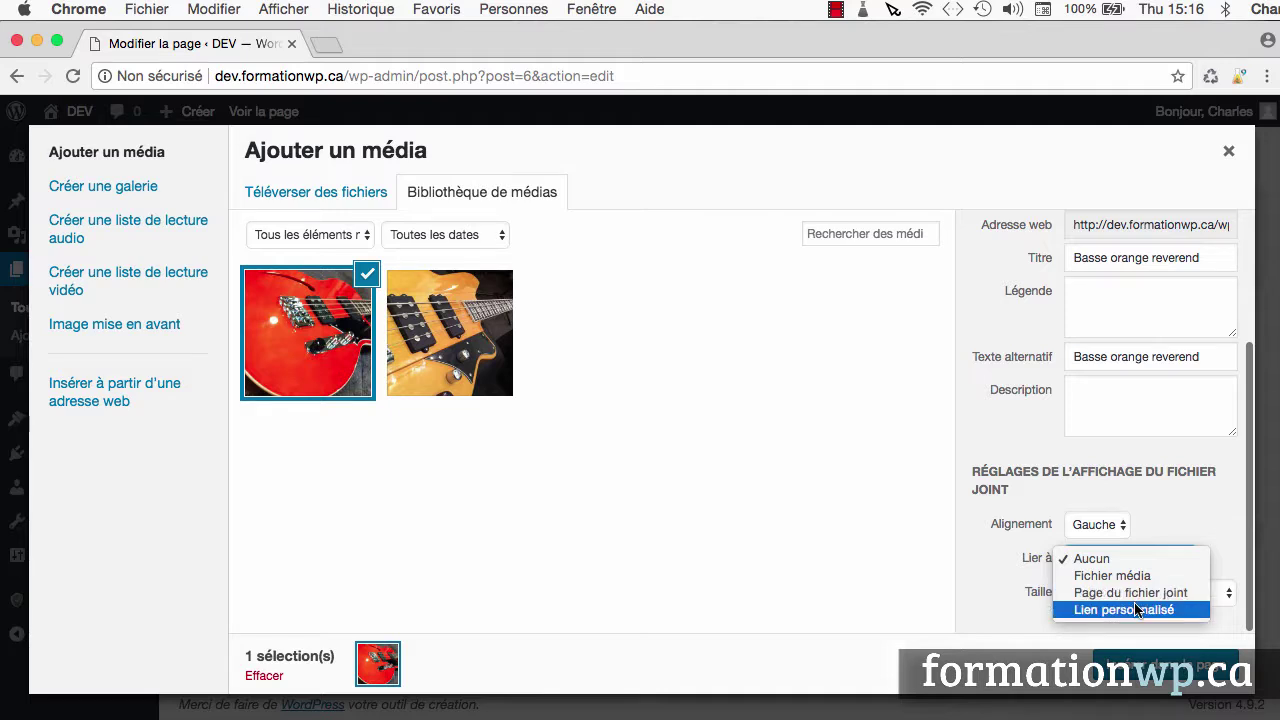
pyautogui.click(1150, 562)
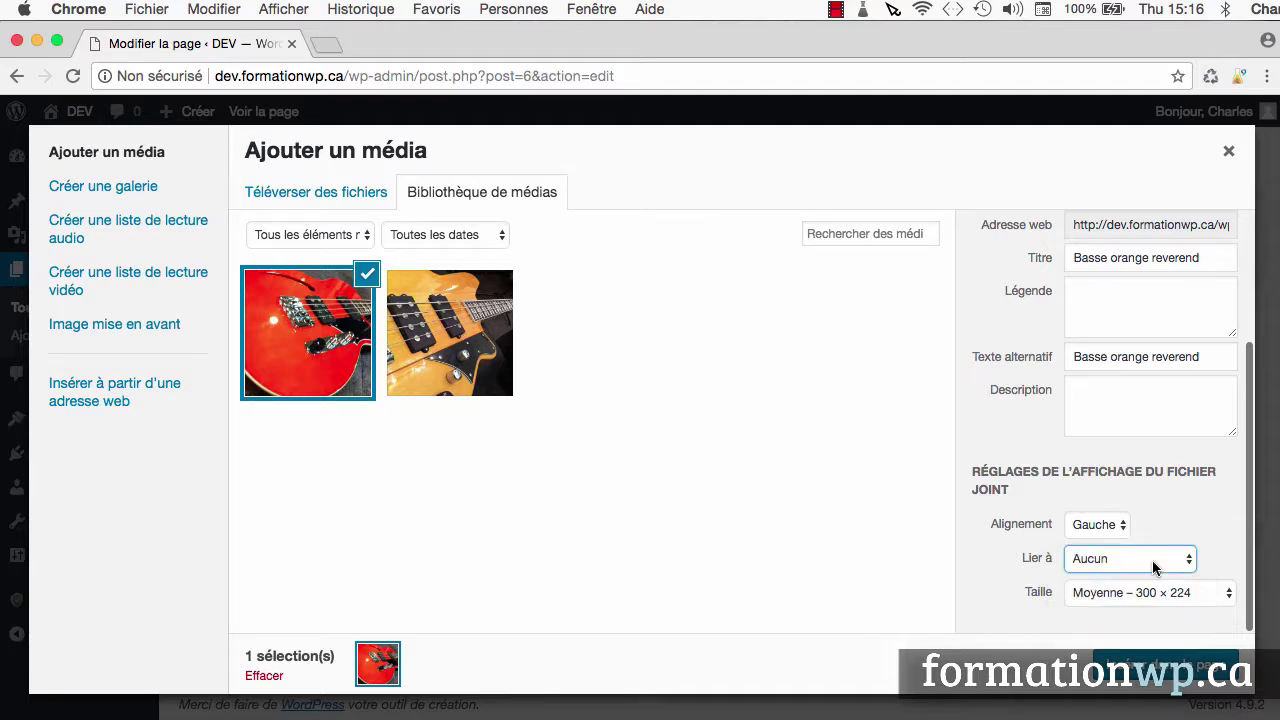
pyautogui.click(1149, 596)
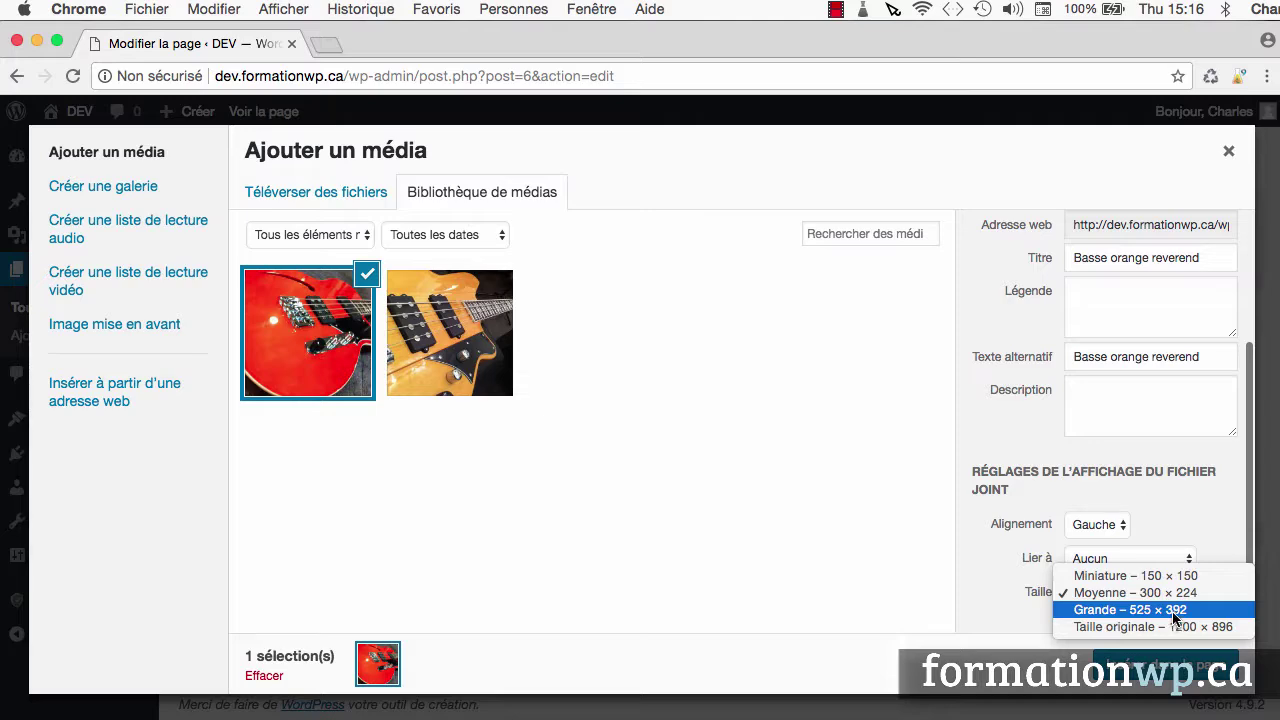
pyautogui.click(1174, 594)
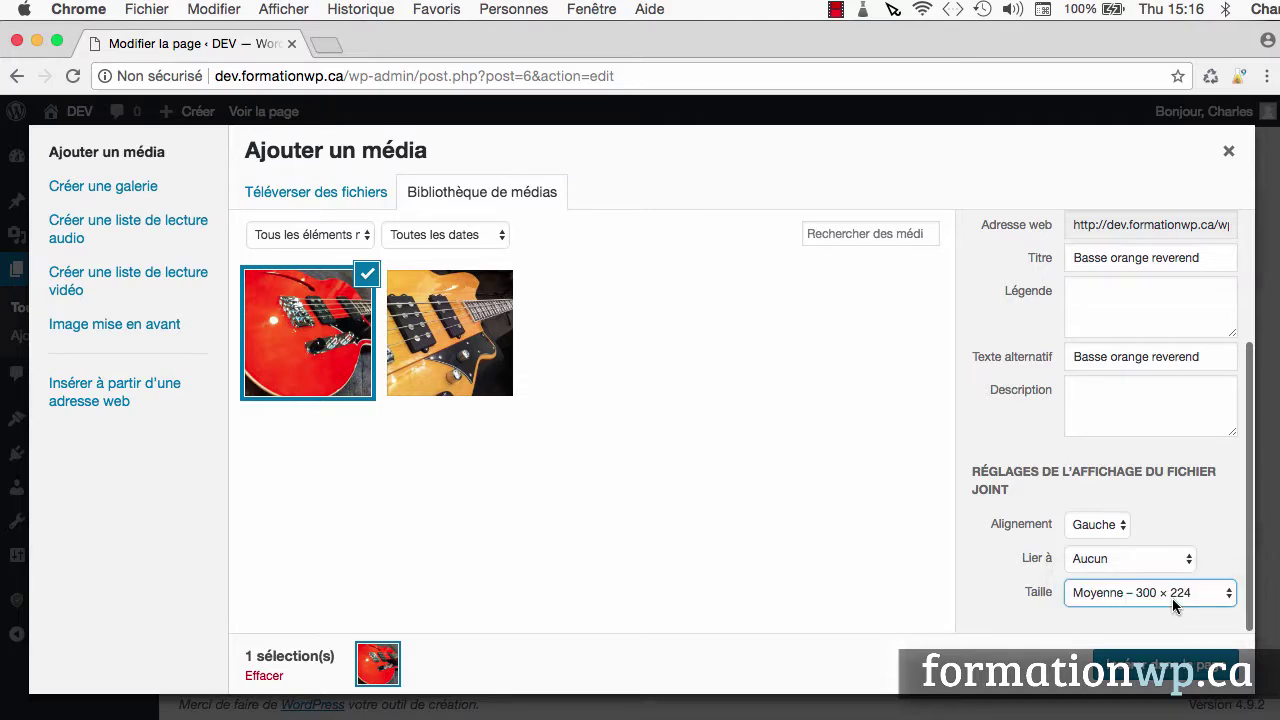
pyautogui.click(1168, 672)
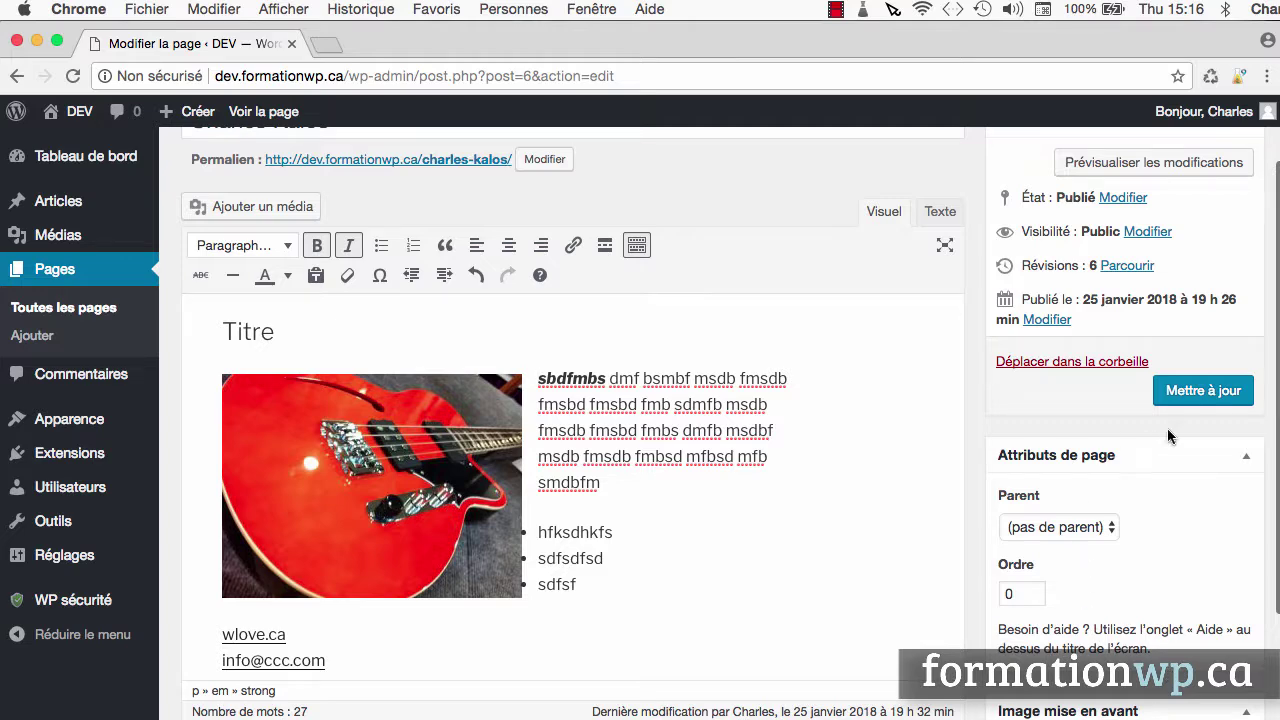
pyautogui.click(1222, 396)
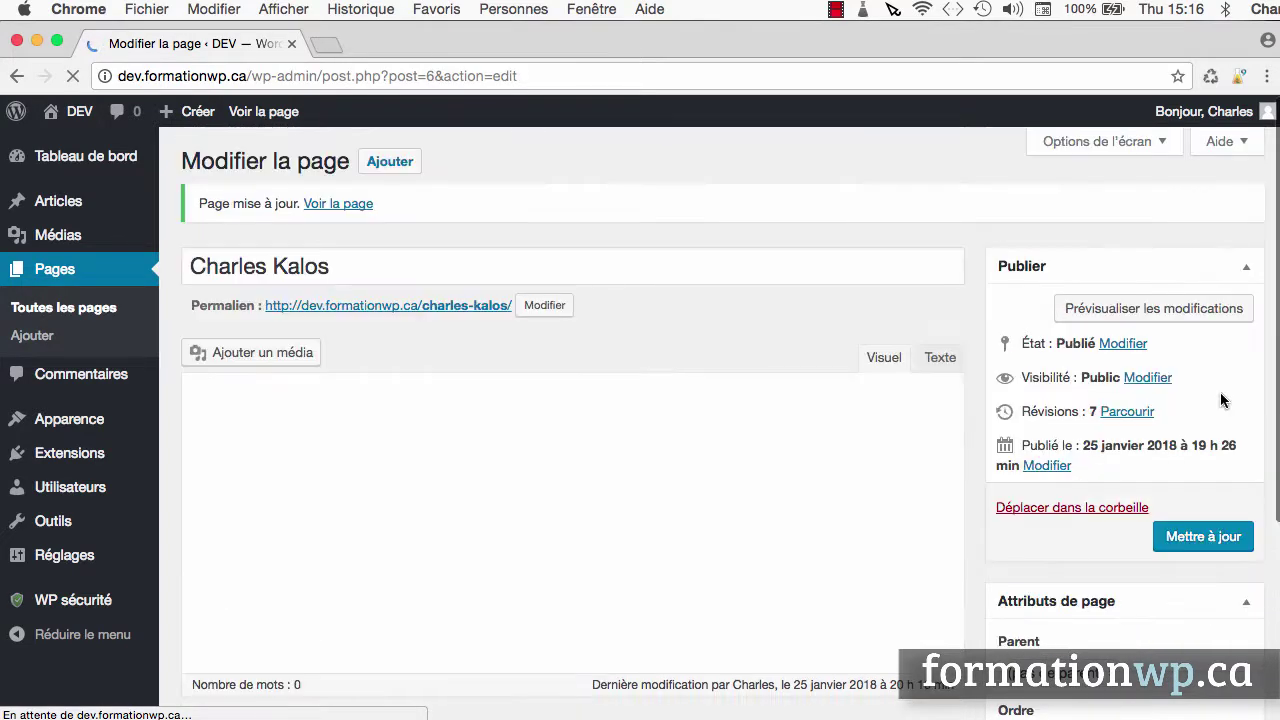
pyautogui.click(330, 180)
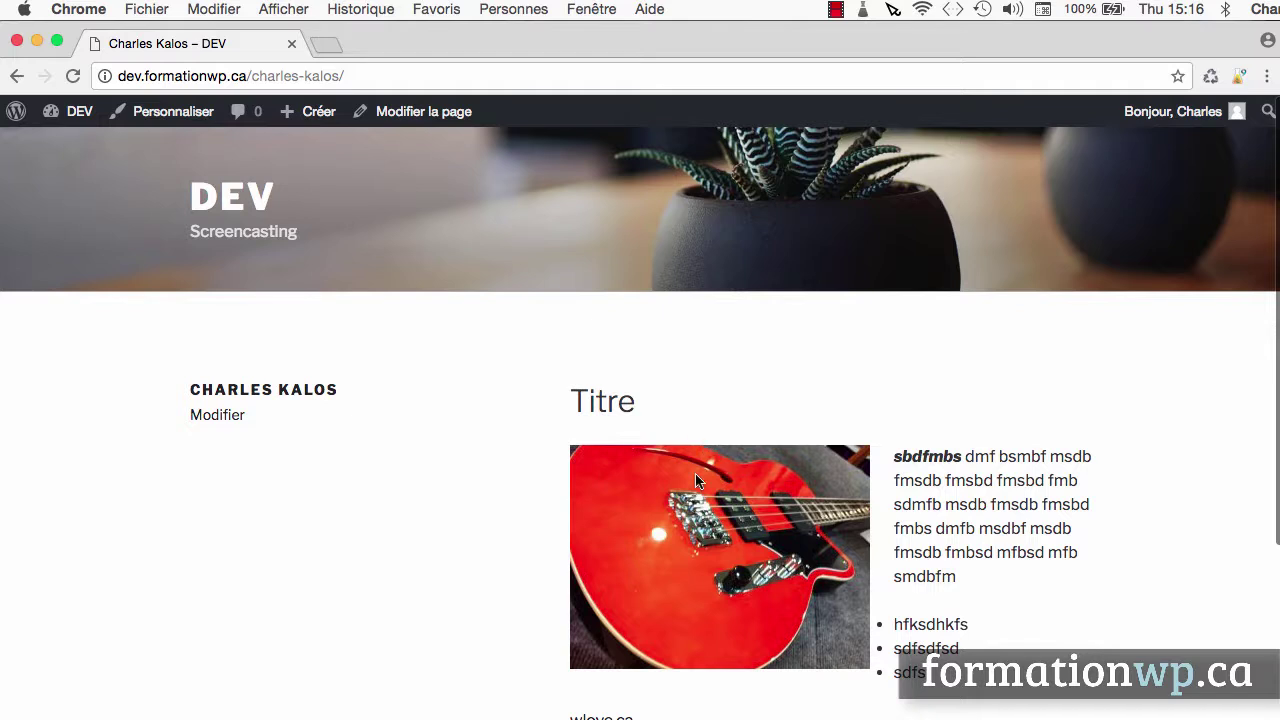
pyautogui.scroll(-3, 695, 473)
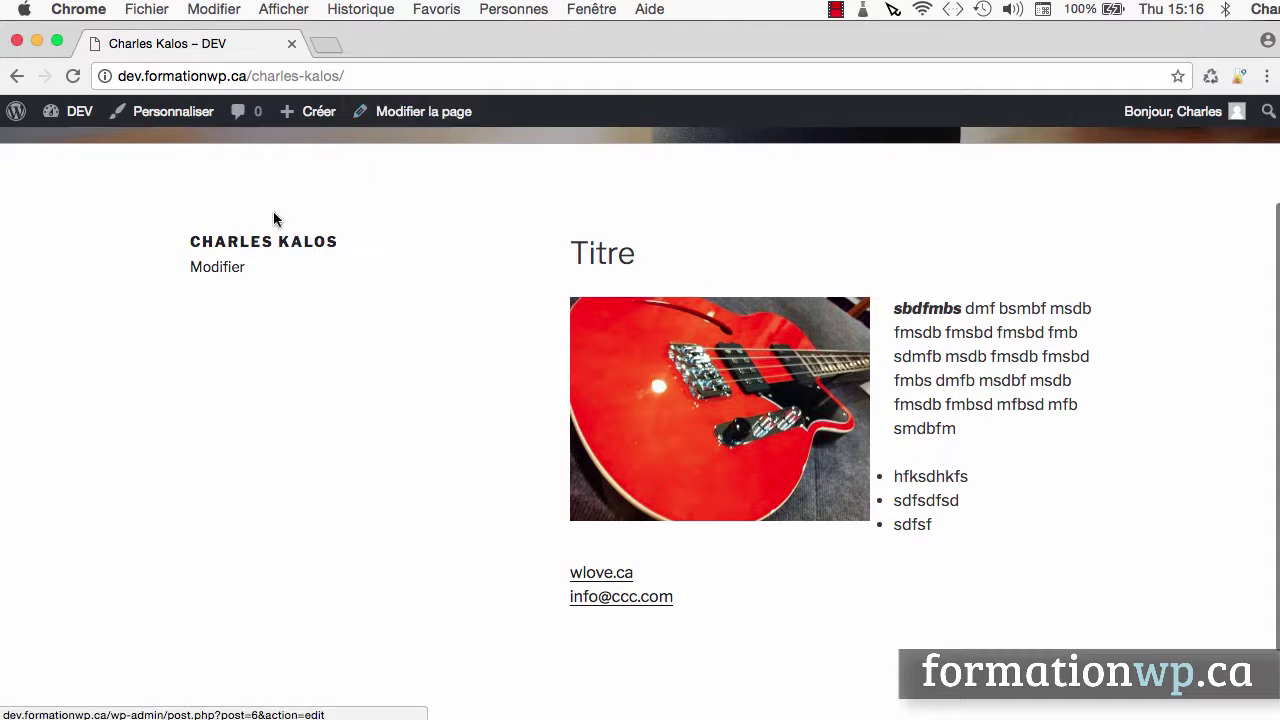
pyautogui.click(208, 270)
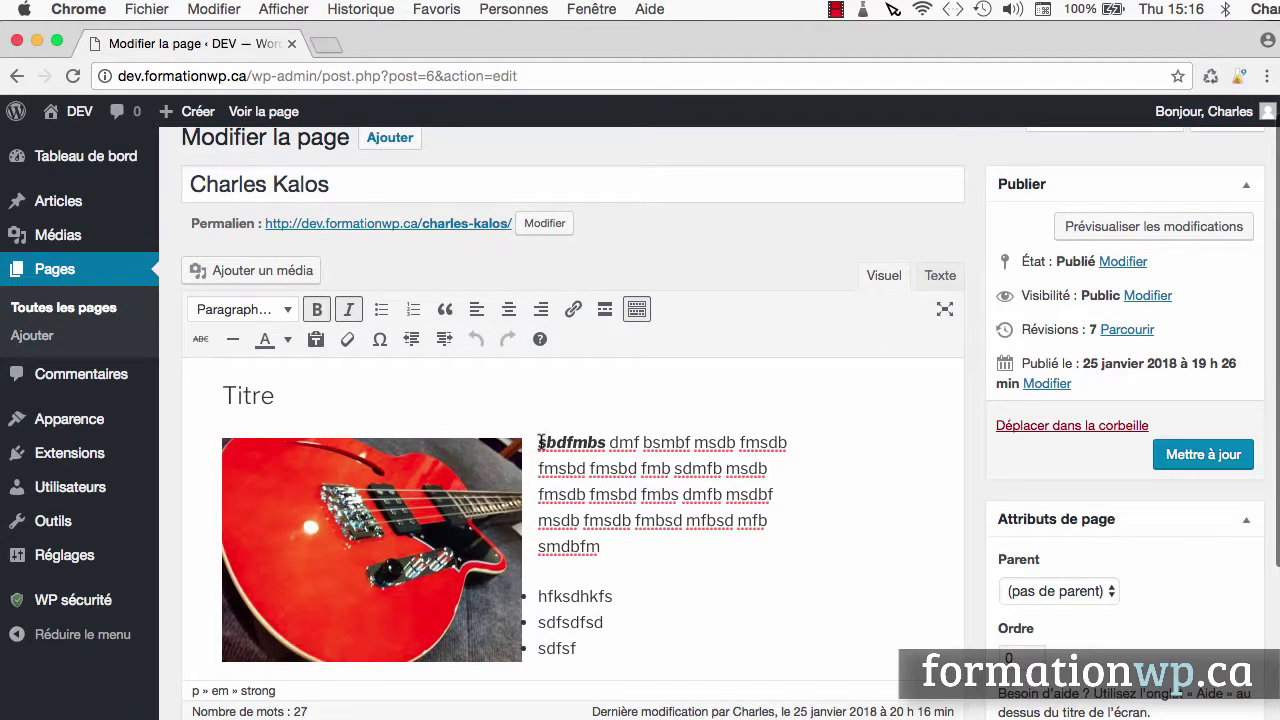
# In the Texte view, select the paragraph text from dmf to smdbfm to duplicate it
pyautogui.click(939, 277)
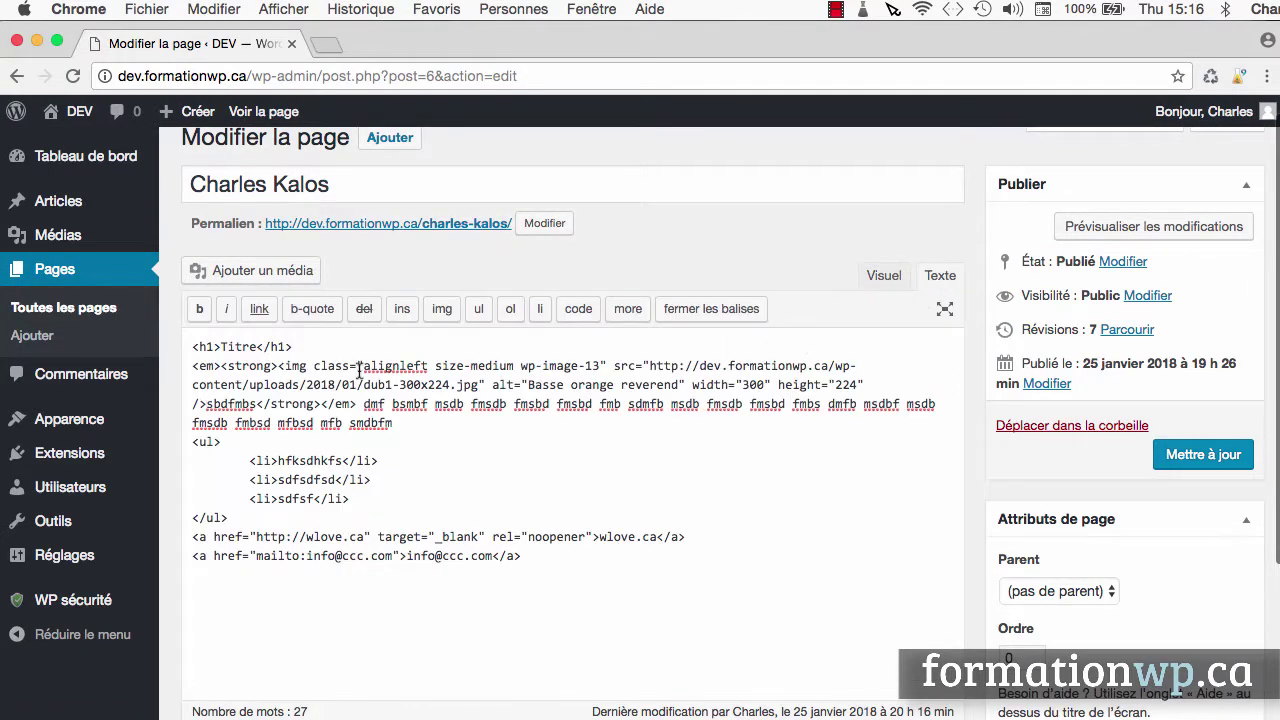
pyautogui.rightClick(366, 404)
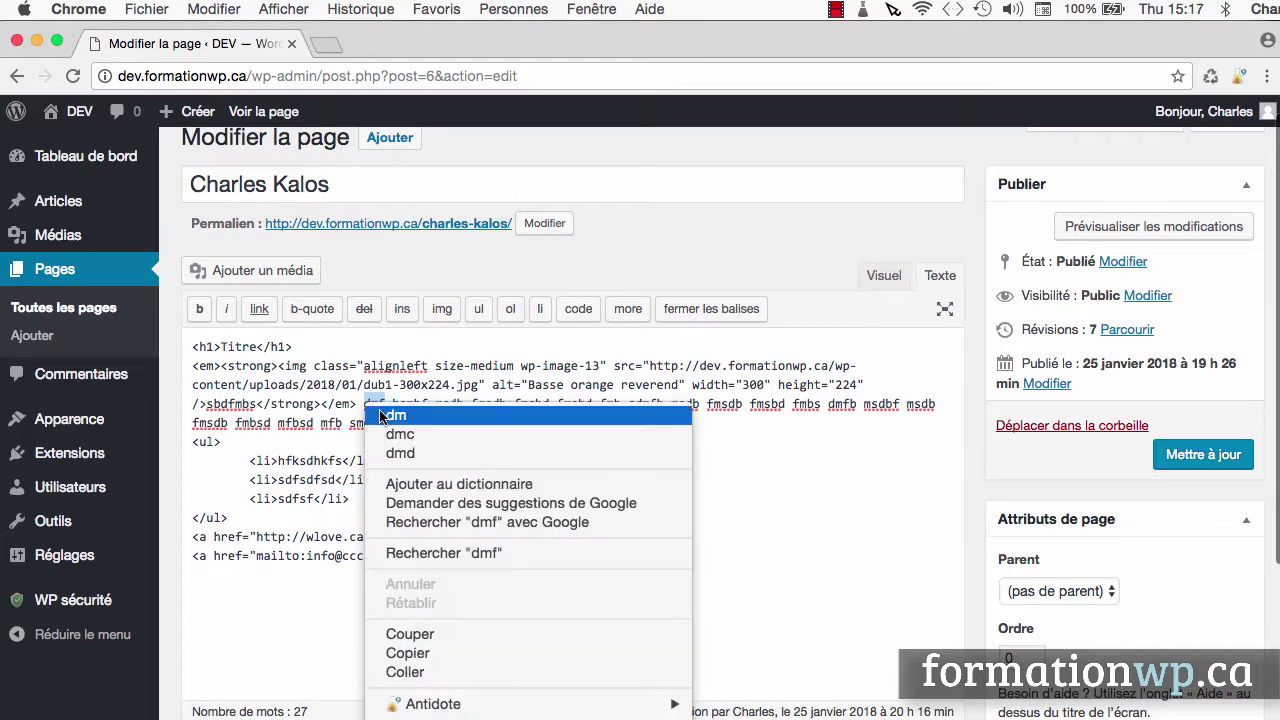
pyautogui.click(366, 404)
pyautogui.moveTo(364, 404); pyautogui.dragTo(395, 424)
pyautogui.click(884, 276)
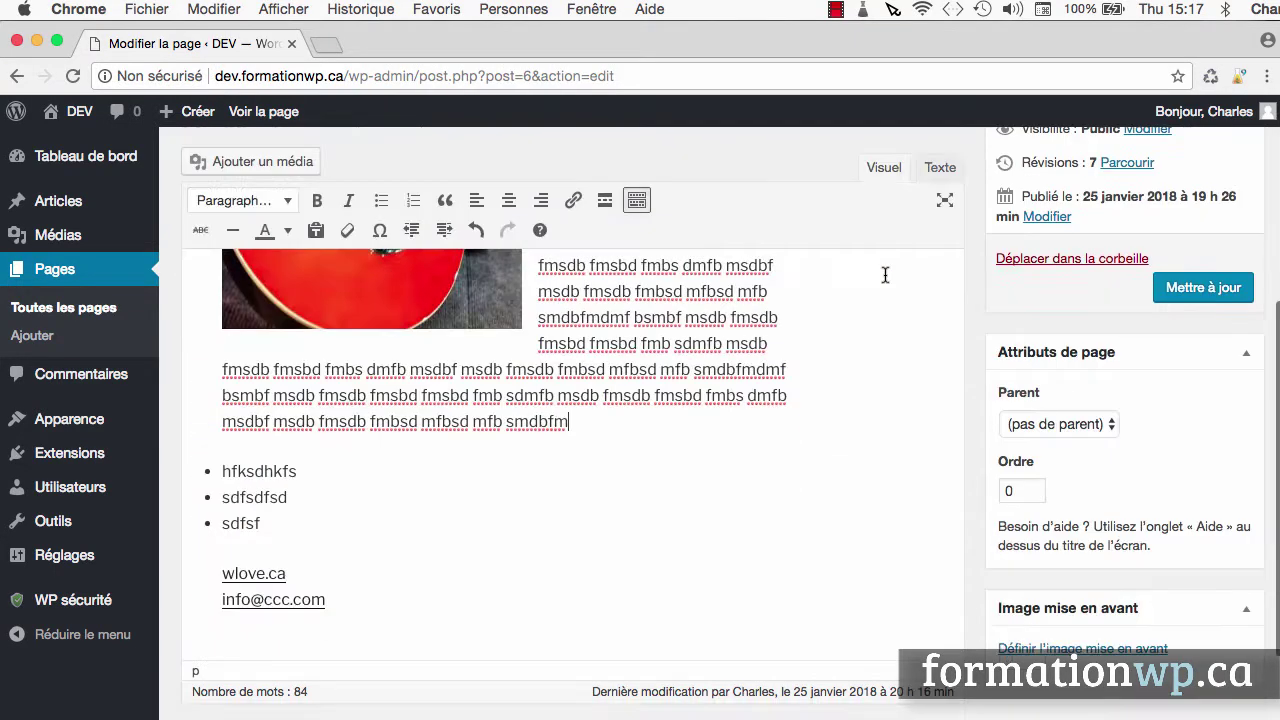
# Delete the three-item bullet list in the Visuel editor
pyautogui.rightClick(673, 377)
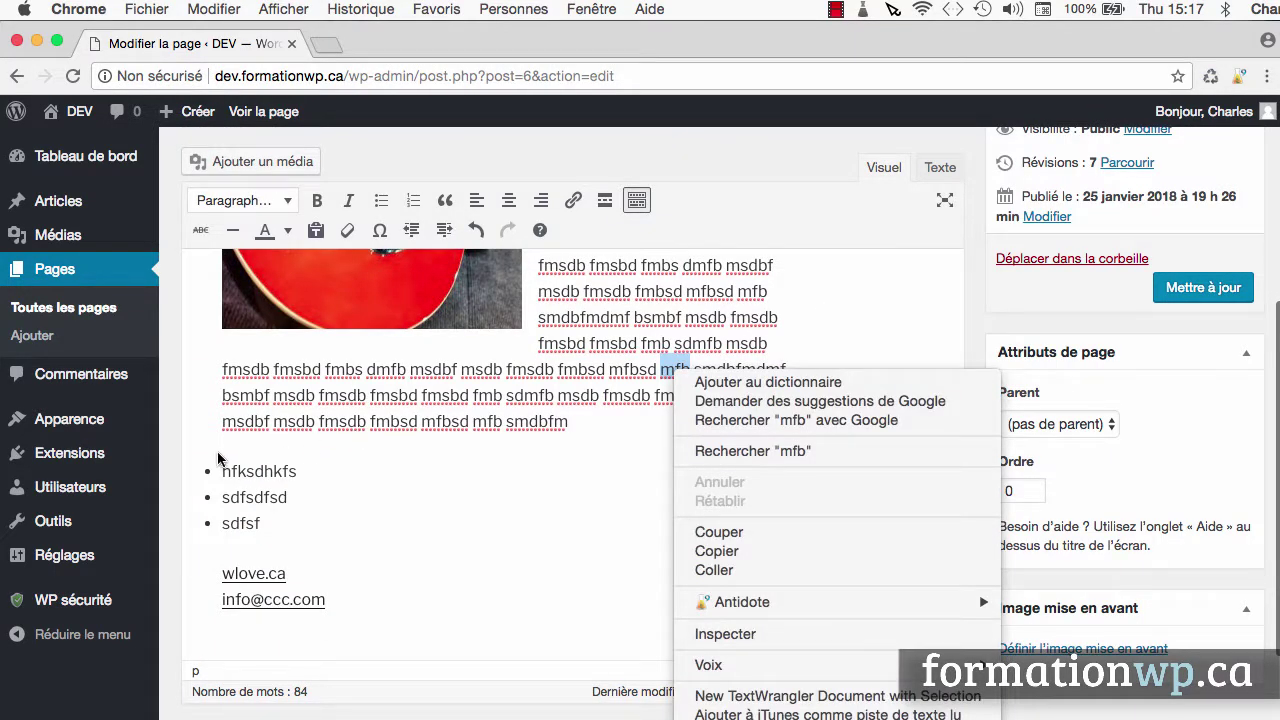
pyautogui.click(220, 452)
pyautogui.doubleClick(241, 523)
pyautogui.moveTo(262, 525); pyautogui.dragTo(206, 466)
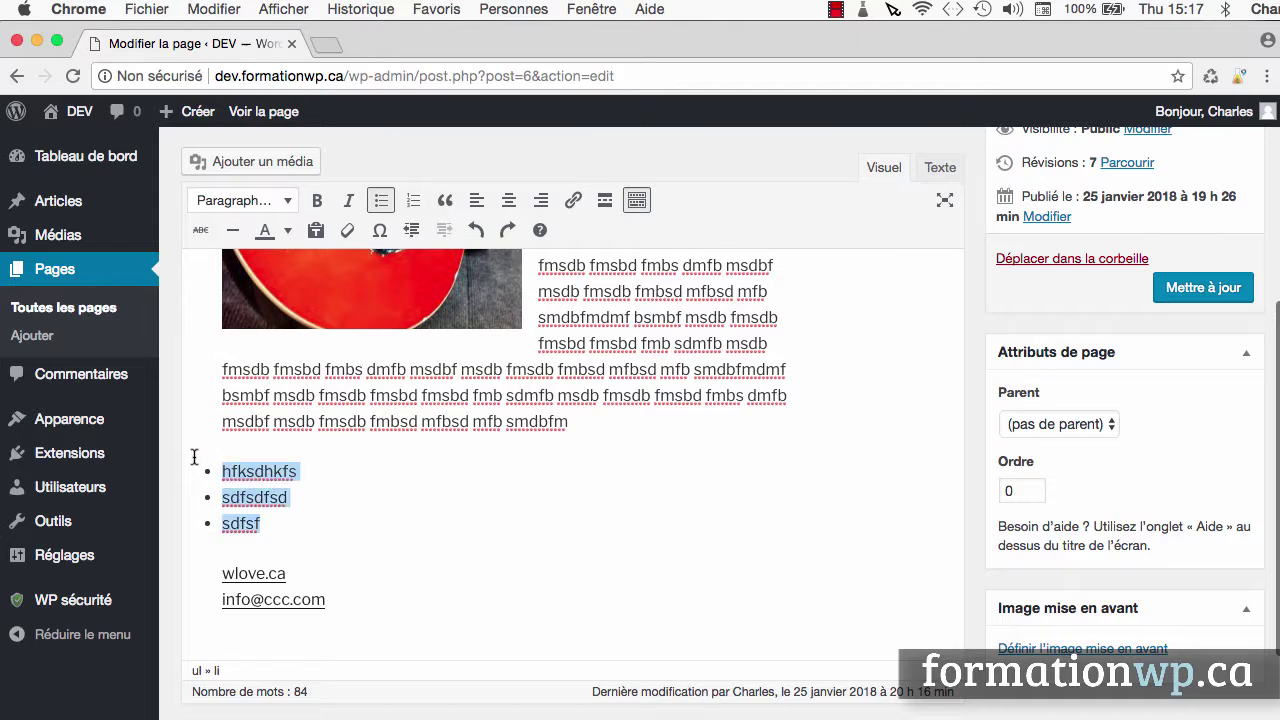
pyautogui.press('BackSpace')
pyautogui.press('BackSpace')
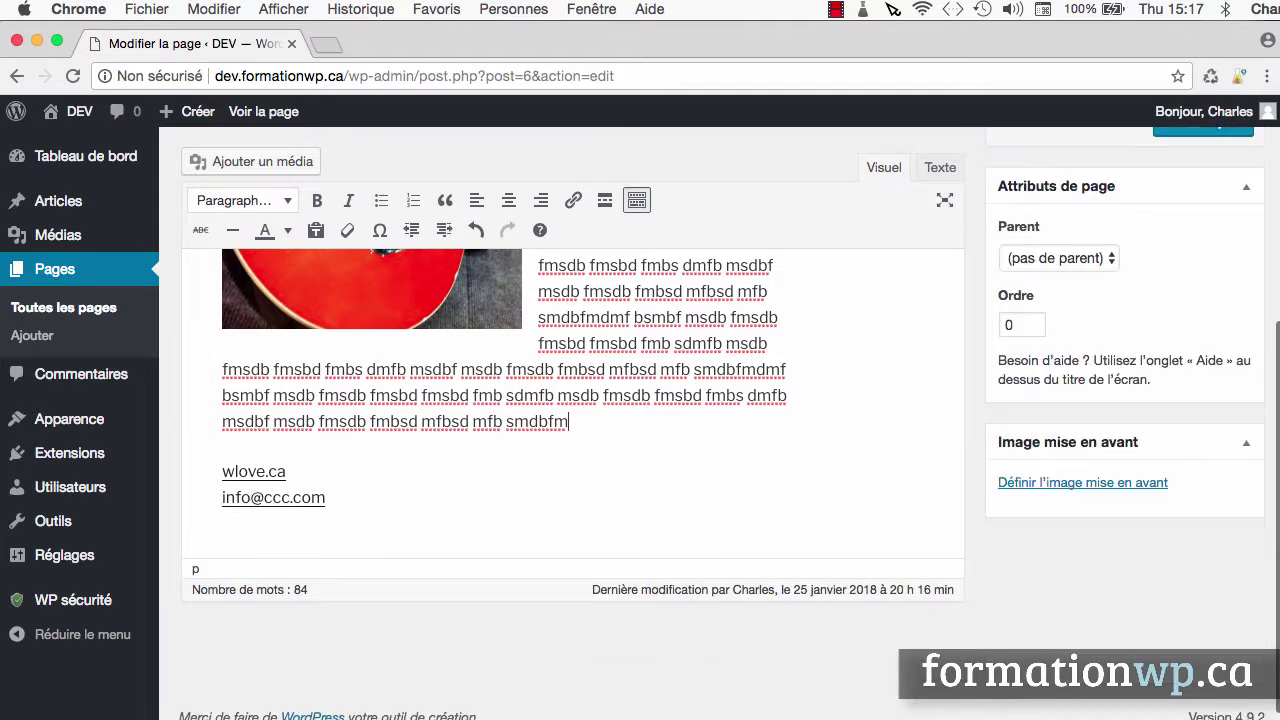
# Set the guitar image to no alignment and update the page
pyautogui.scroll(3, 303, 446)
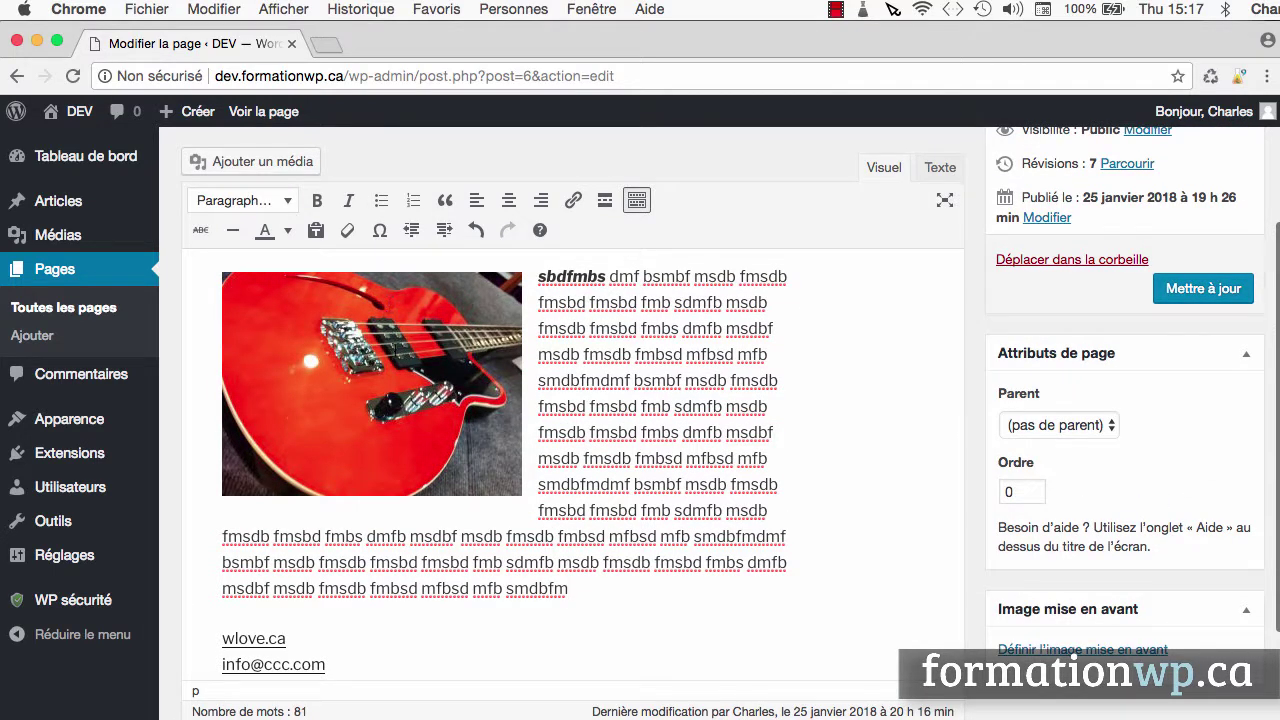
pyautogui.click(371, 383)
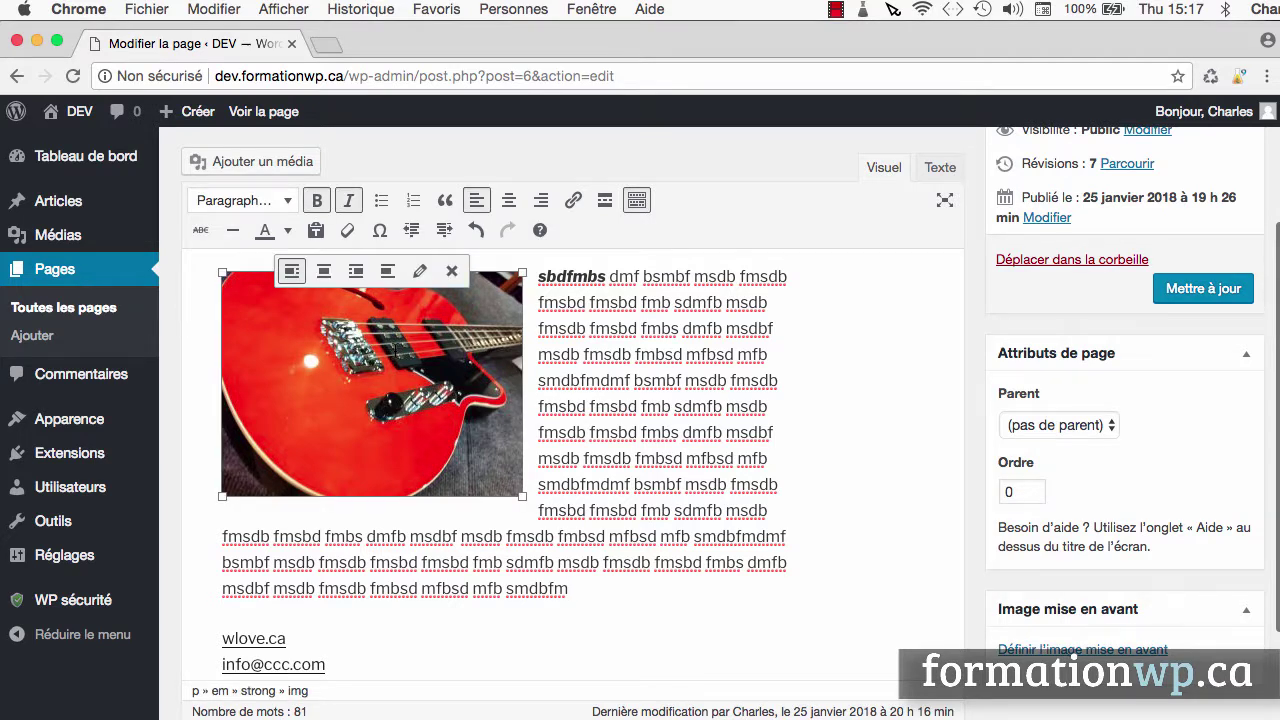
pyautogui.click(388, 272)
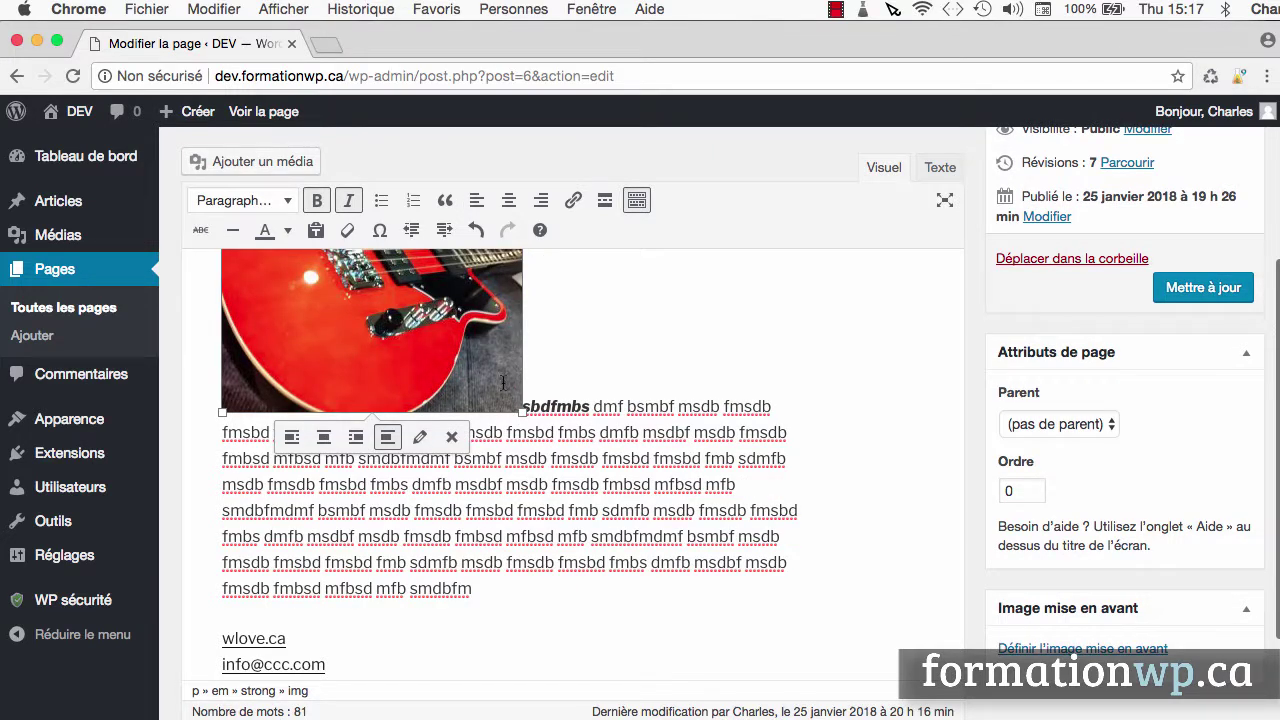
pyautogui.click(1230, 289)
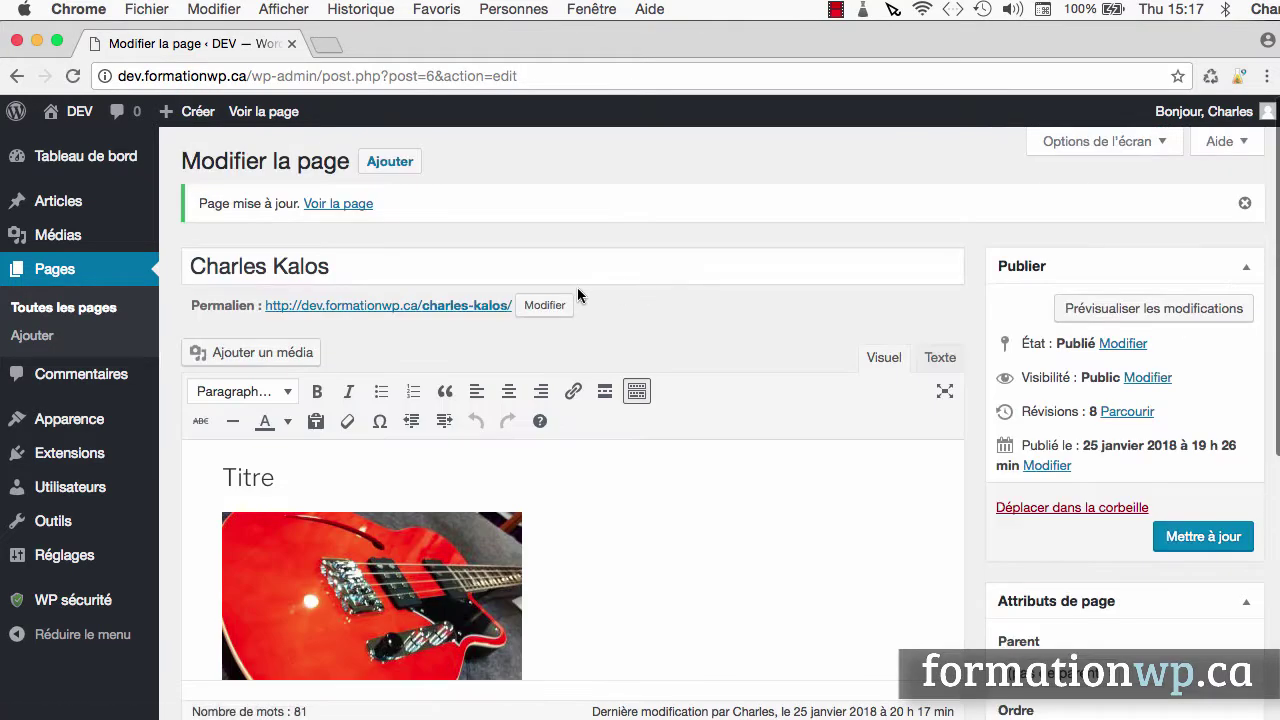
pyautogui.click(346, 214)
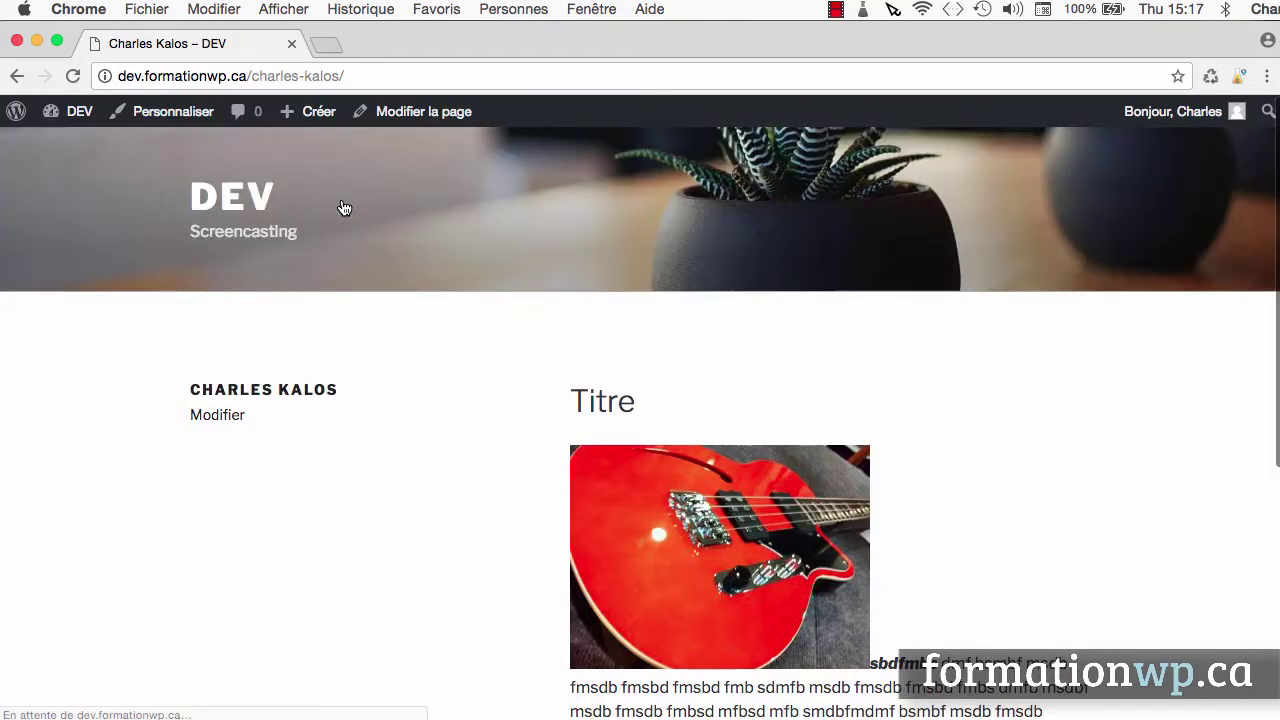
pyautogui.scroll(-5, 570, 481)
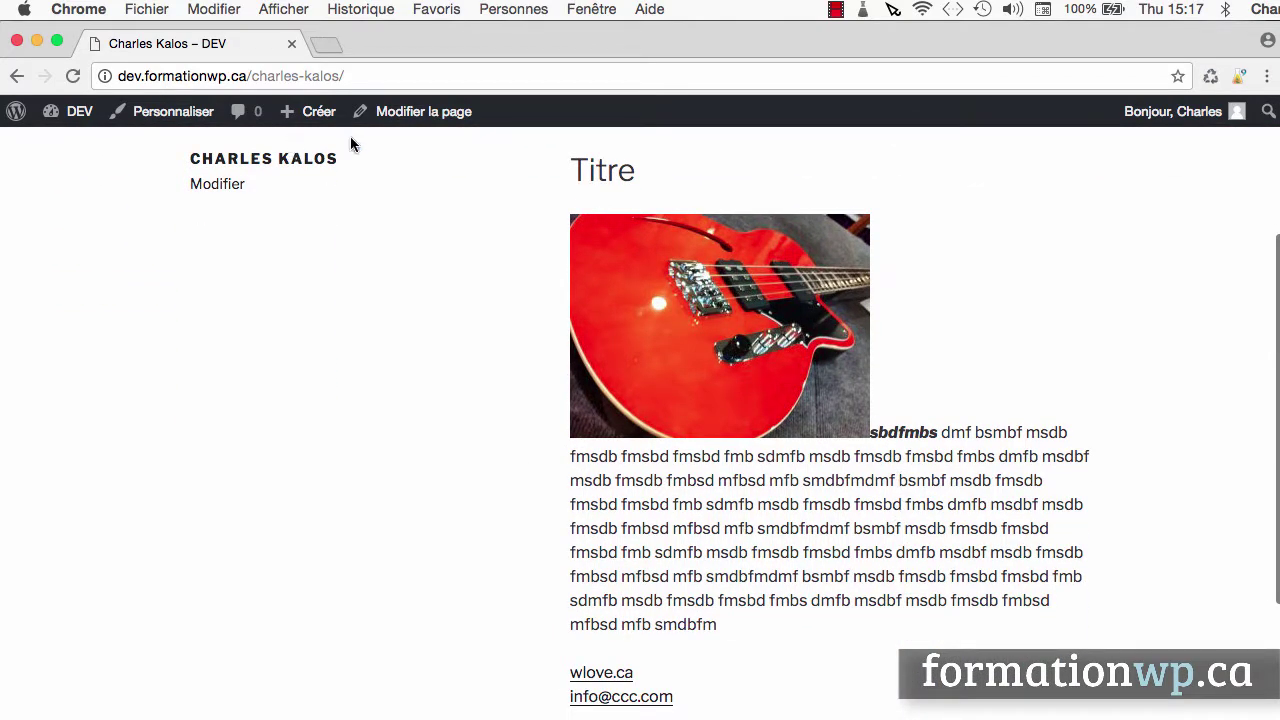
pyautogui.click(415, 113)
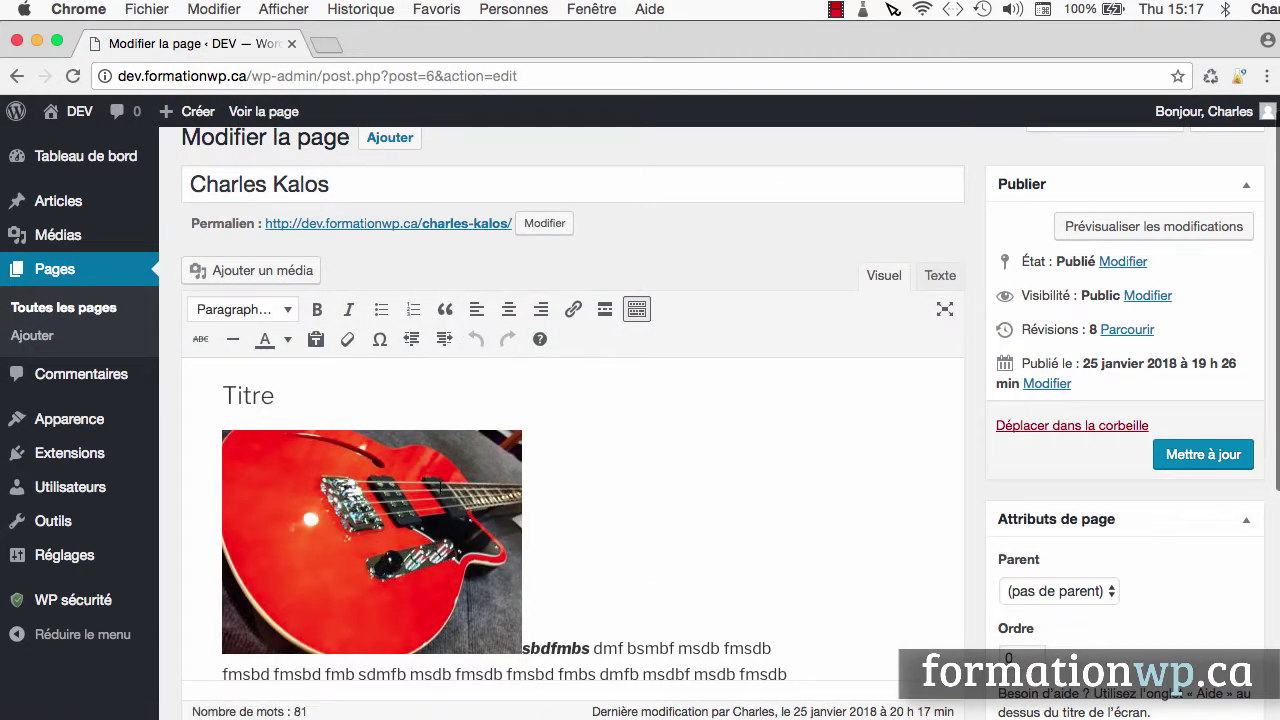
# Right-align the red guitar image and update the page
pyautogui.click(440, 487)
pyautogui.click(355, 403)
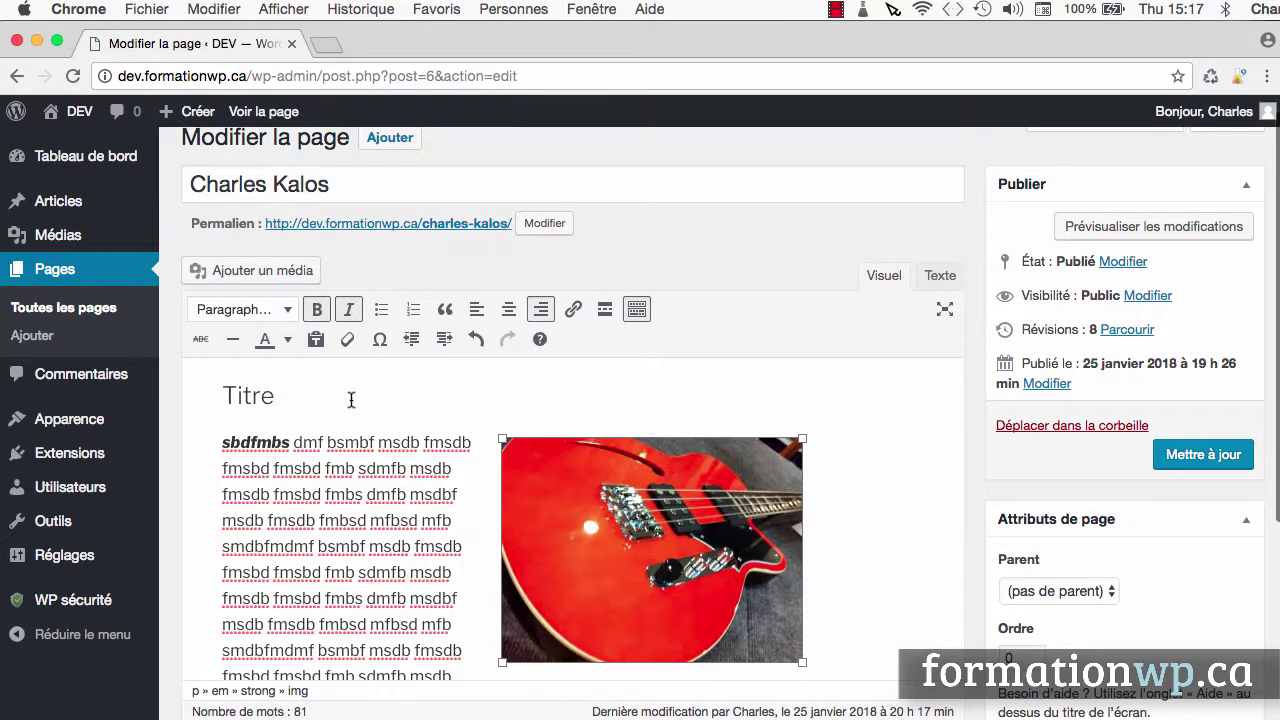
pyautogui.click(1207, 452)
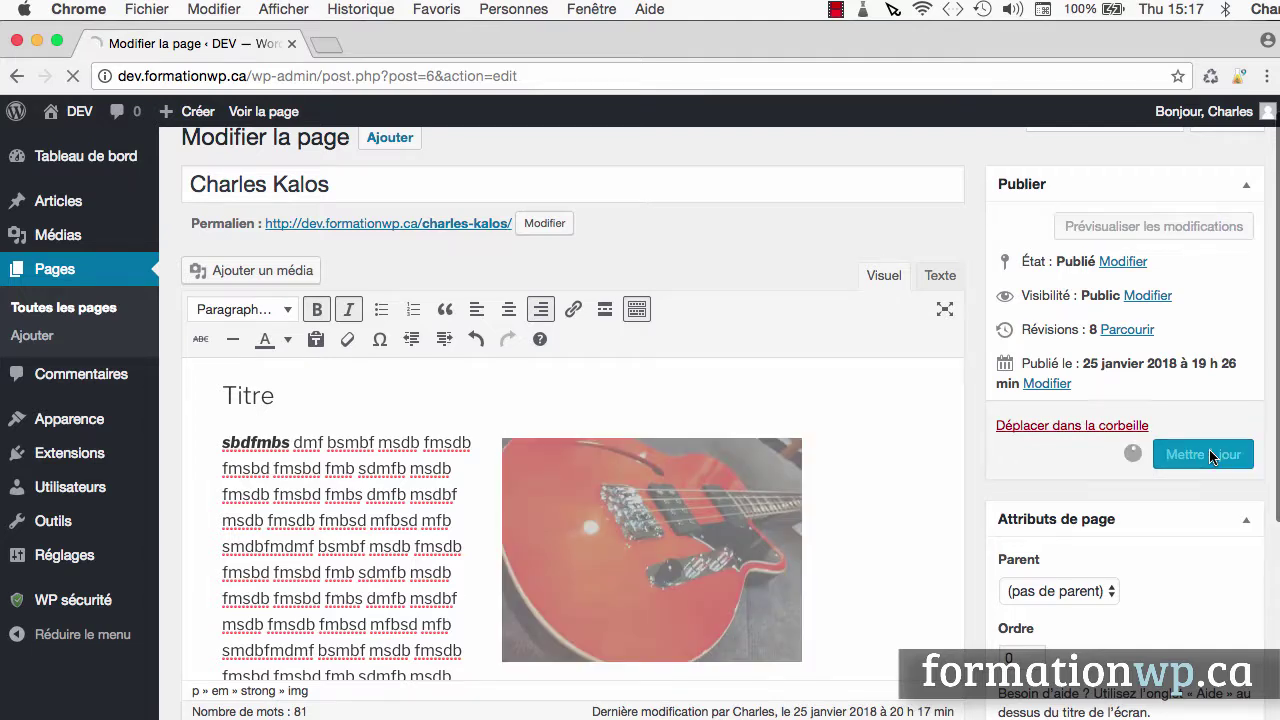
# Check the live page, then return to the page editor
pyautogui.click(337, 204)
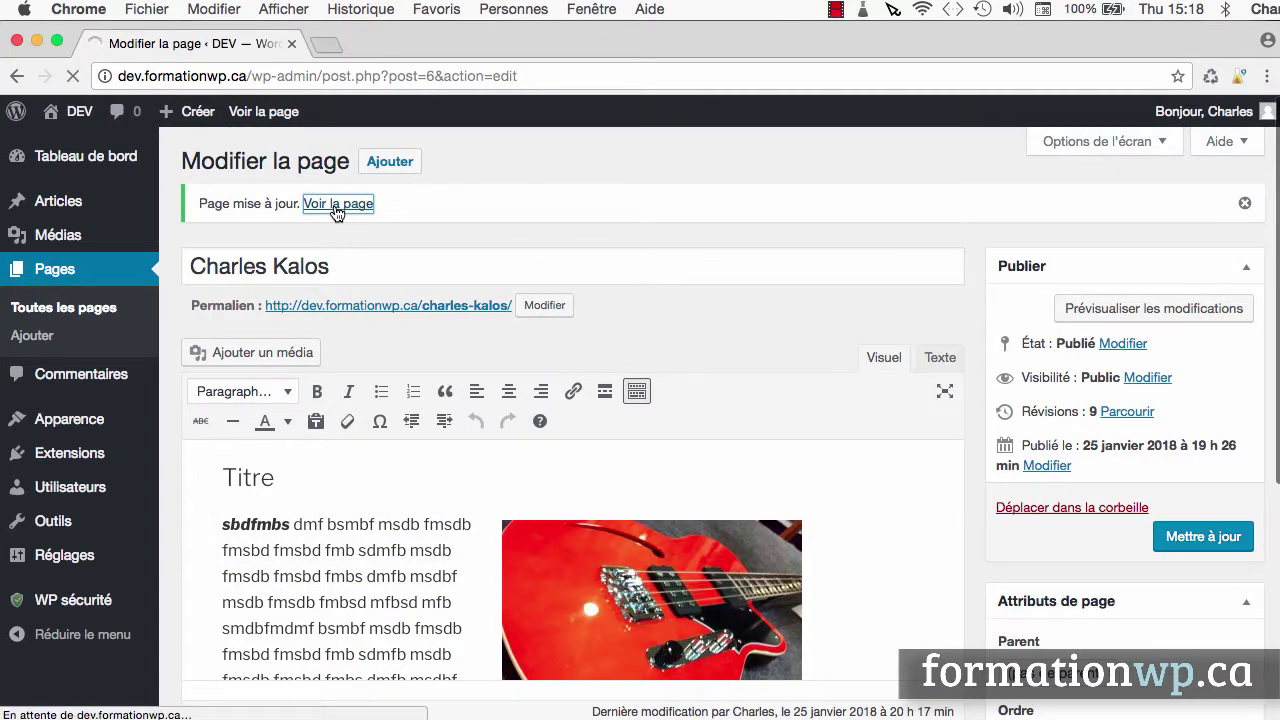
pyautogui.scroll(-5, 612, 398)
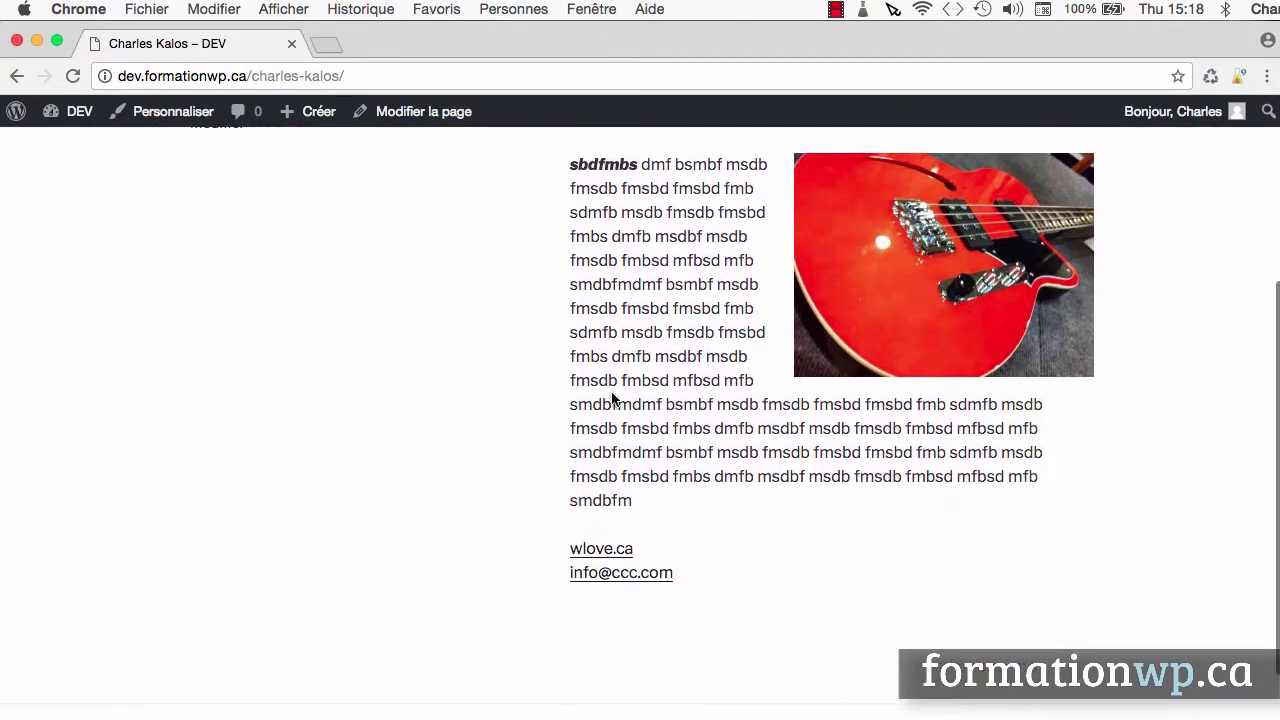
pyautogui.scroll(5, 612, 398)
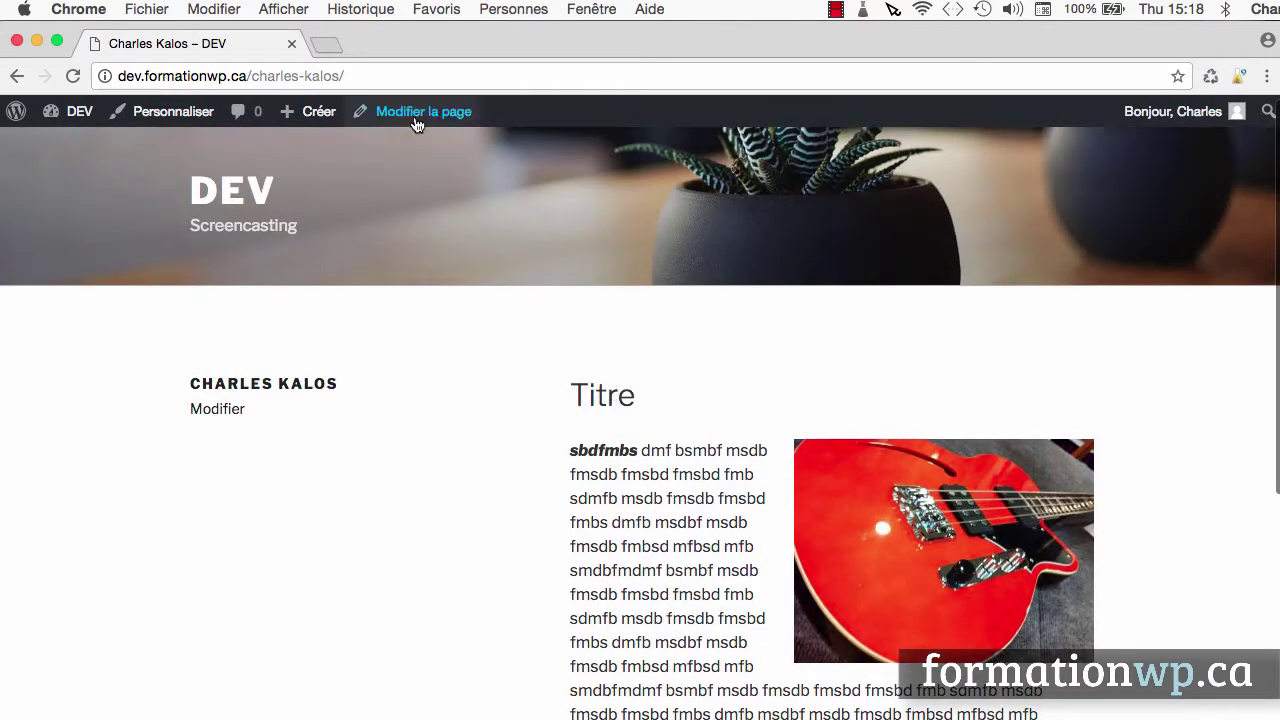
pyautogui.click(421, 115)
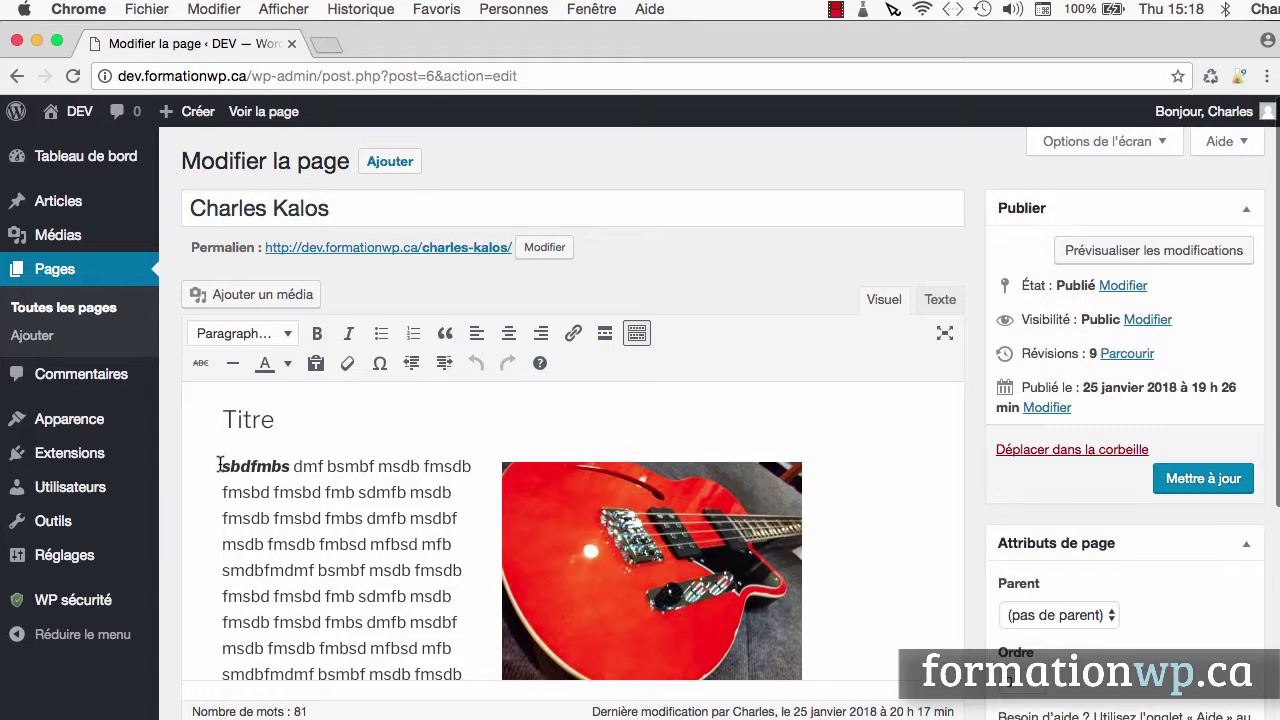
# Right-align all the page's body text, update the page, and view the live page
pyautogui.moveTo(217, 466); pyautogui.dragTo(565, 489)
pyautogui.click(540, 200)
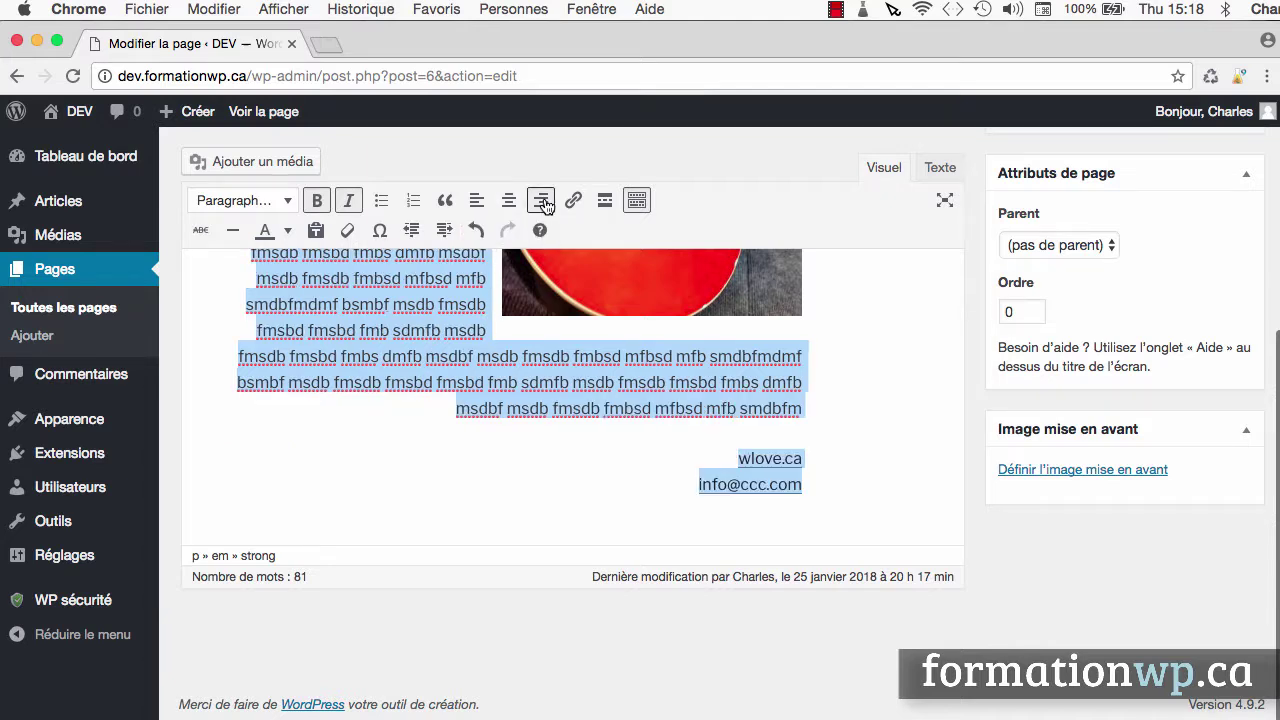
pyautogui.scroll(5, 931, 474)
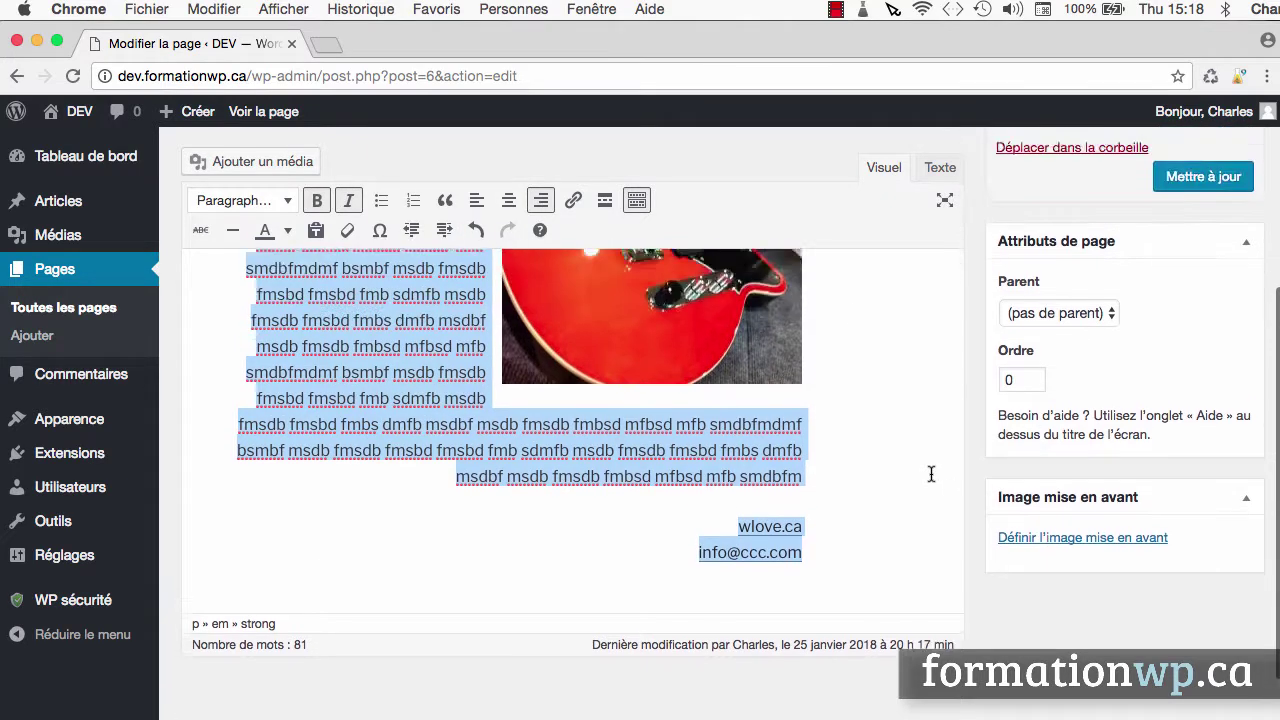
pyautogui.click(1216, 325)
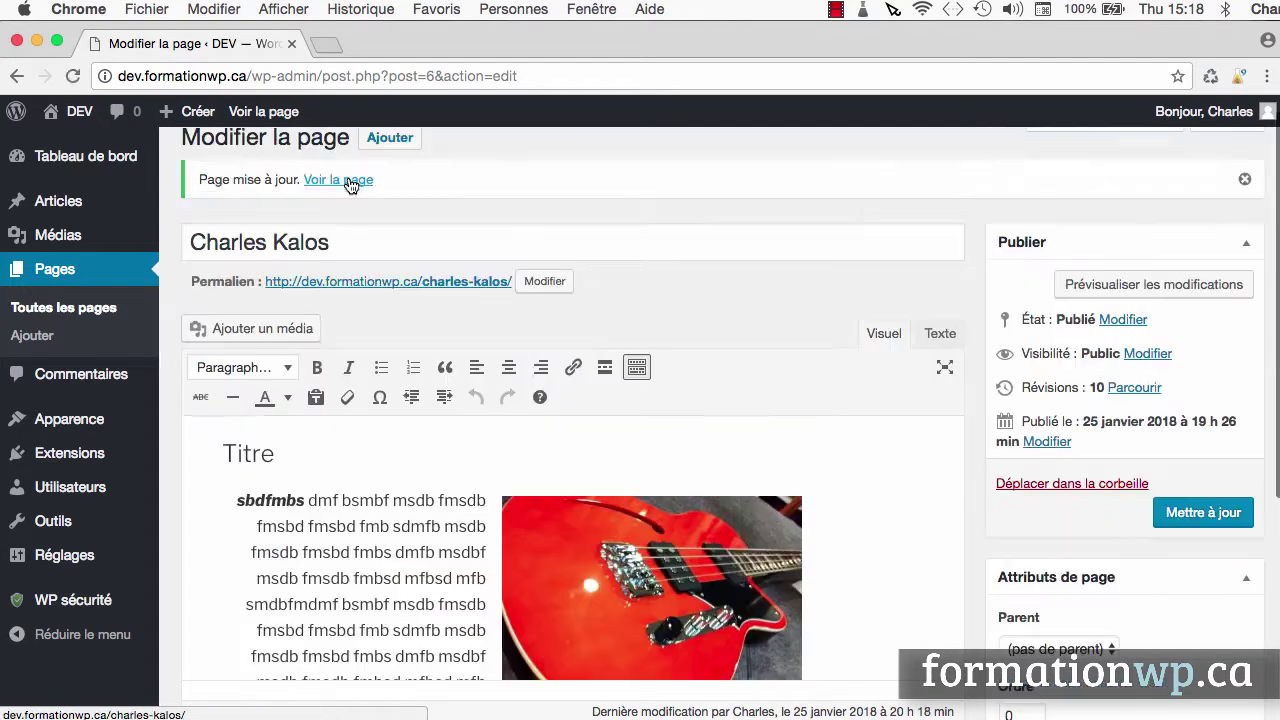
pyautogui.click(346, 178)
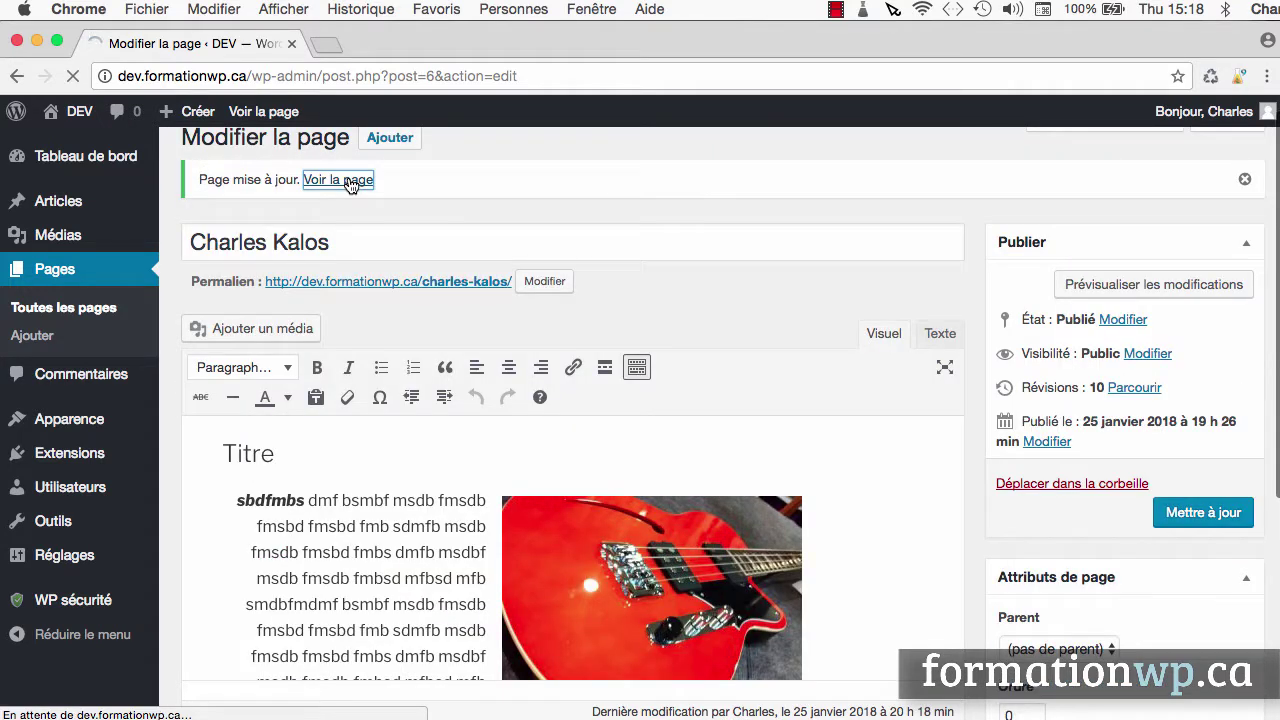
pyautogui.scroll(-5, 529, 370)
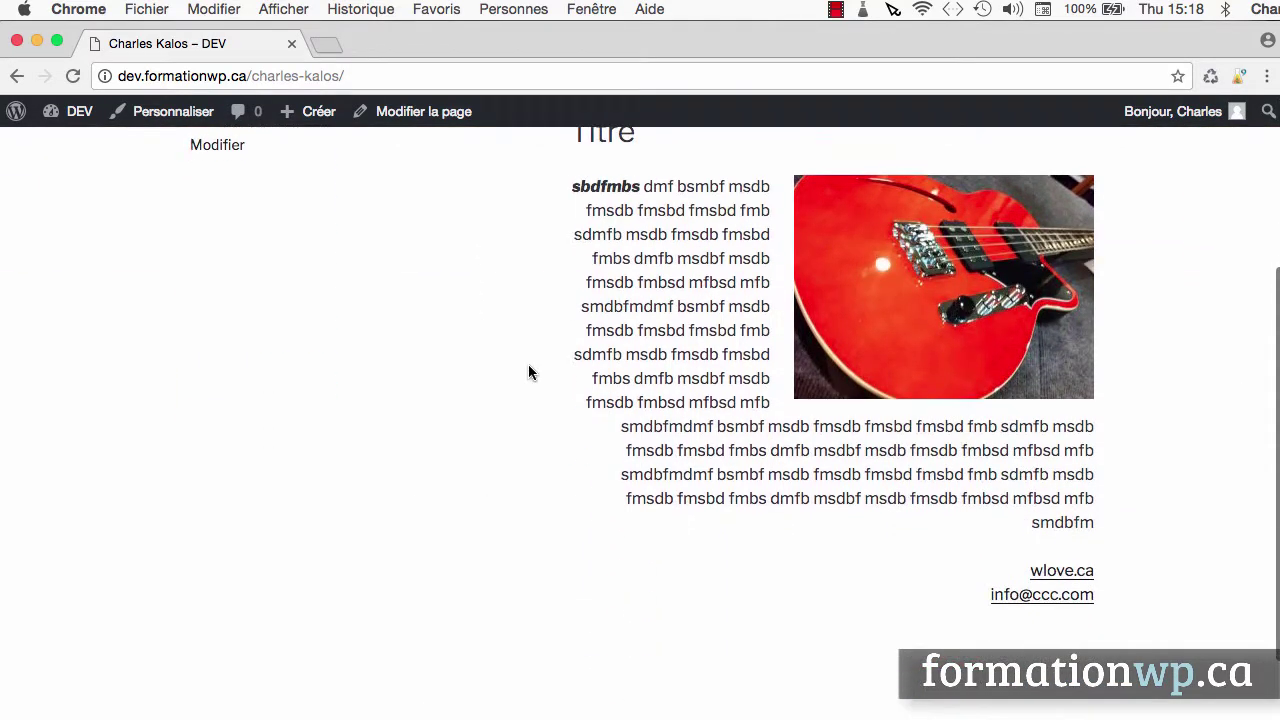
pyautogui.scroll(3, 529, 366)
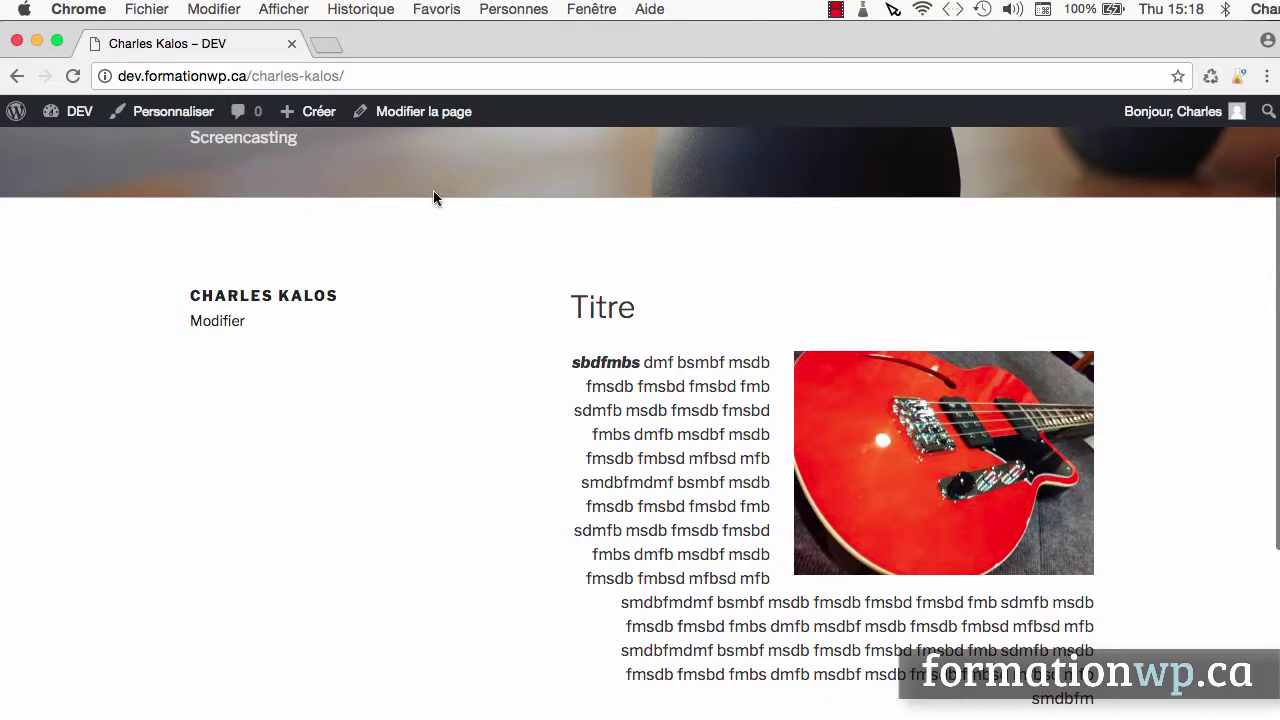
pyautogui.click(425, 114)
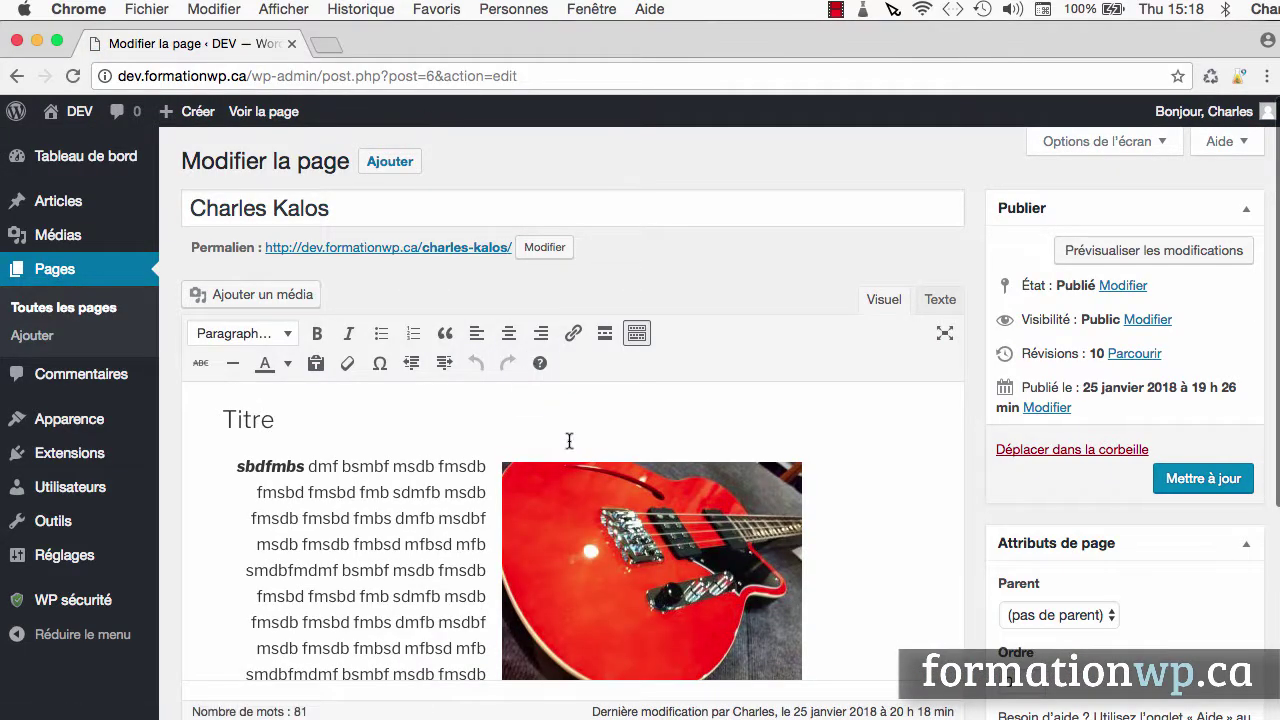
# Link the red guitar image to its media file dub1.jpg and update the page
pyautogui.click(670, 470)
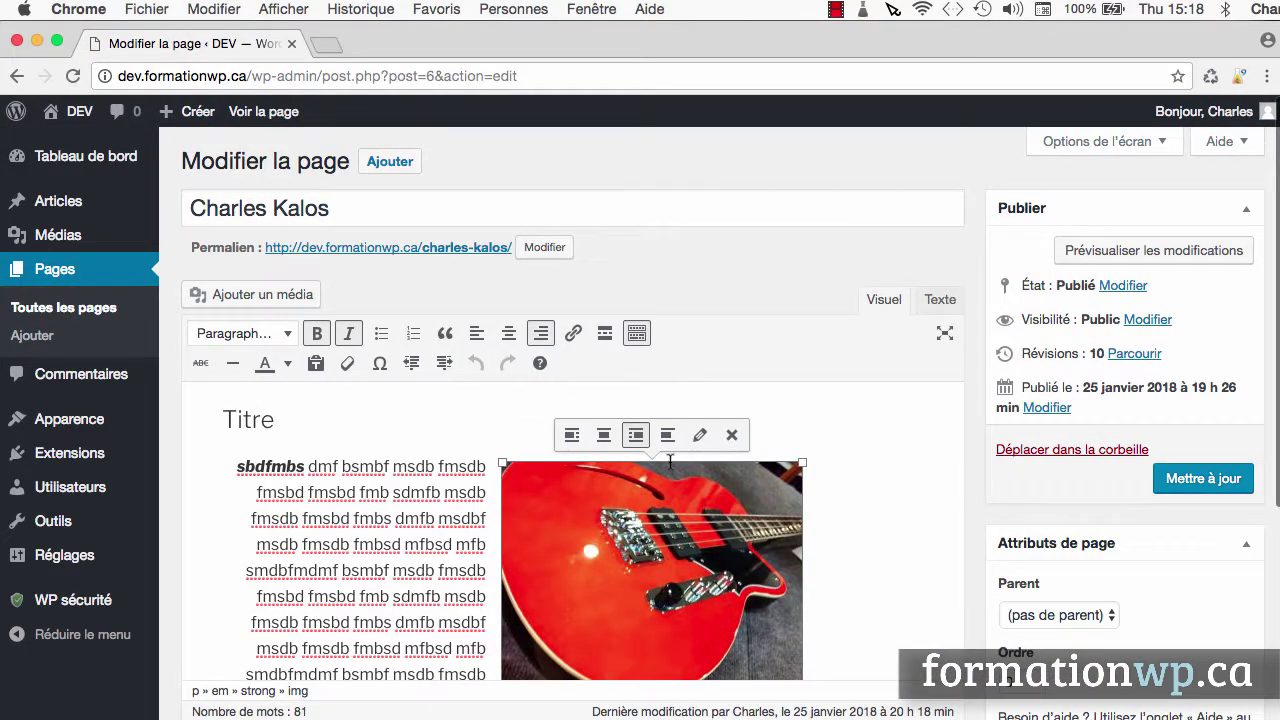
pyautogui.click(700, 436)
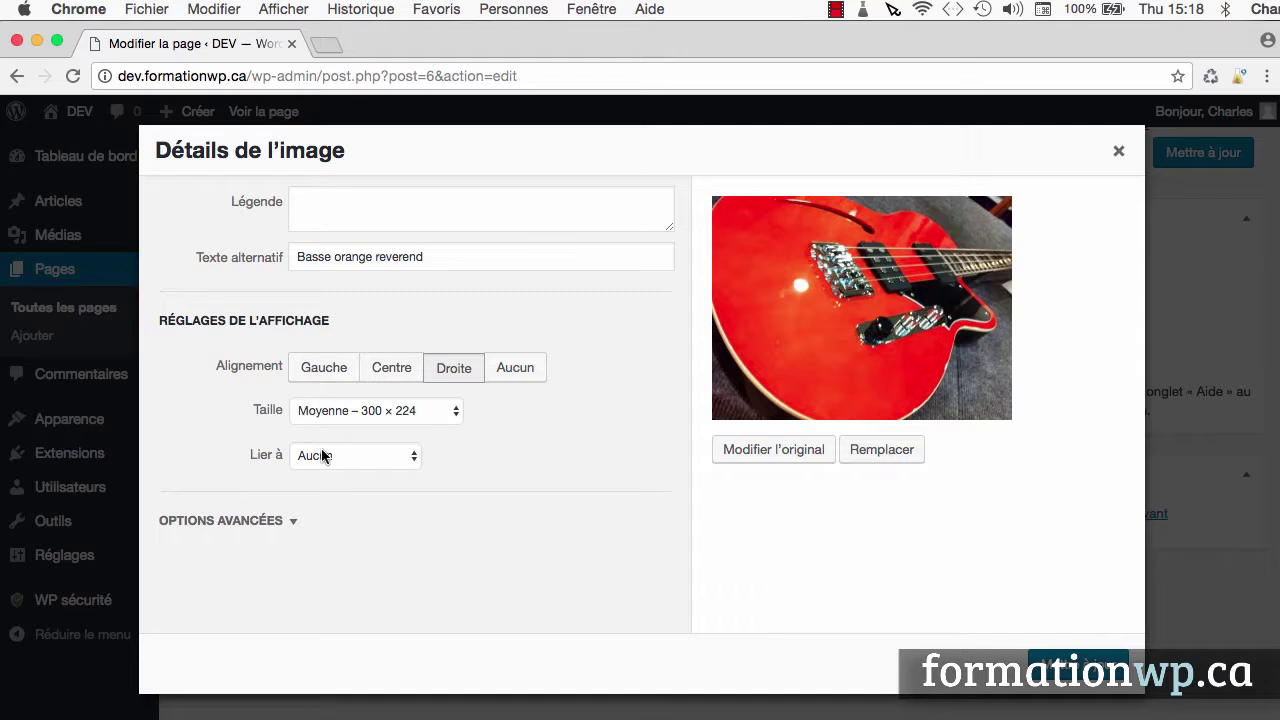
pyautogui.click(332, 456)
pyautogui.click(330, 403)
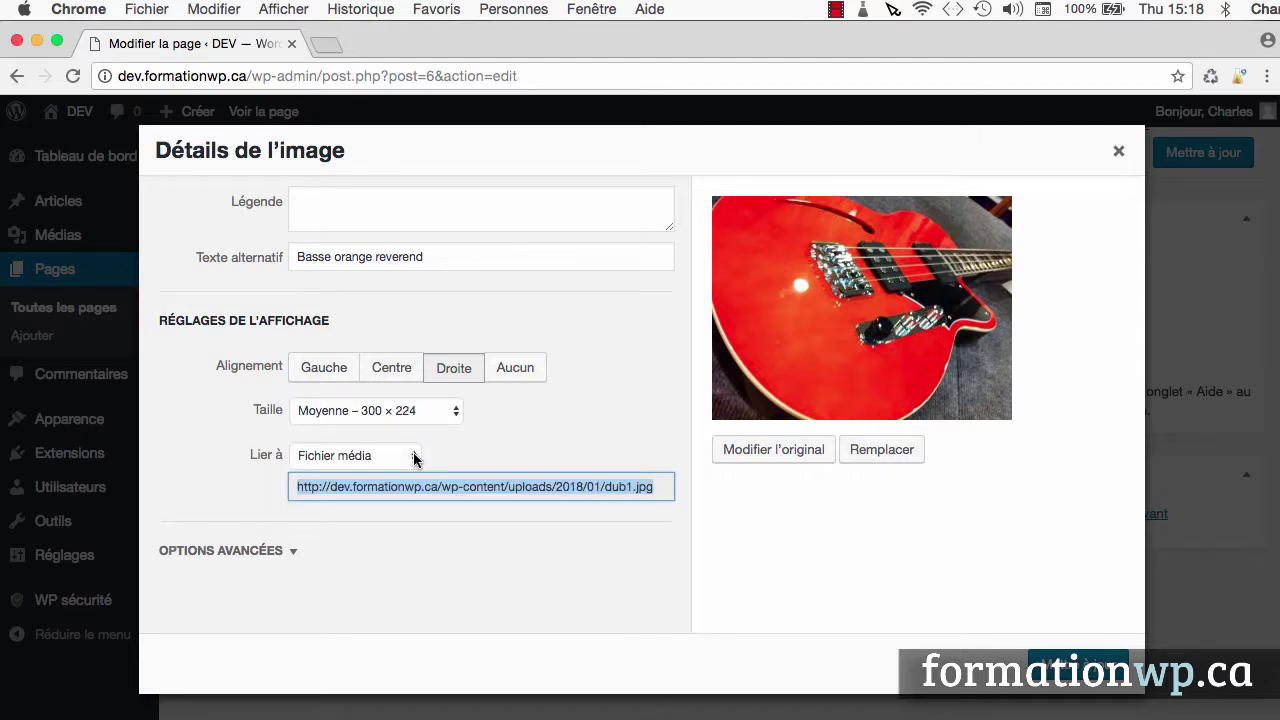
pyautogui.click(415, 456)
pyautogui.click(415, 457)
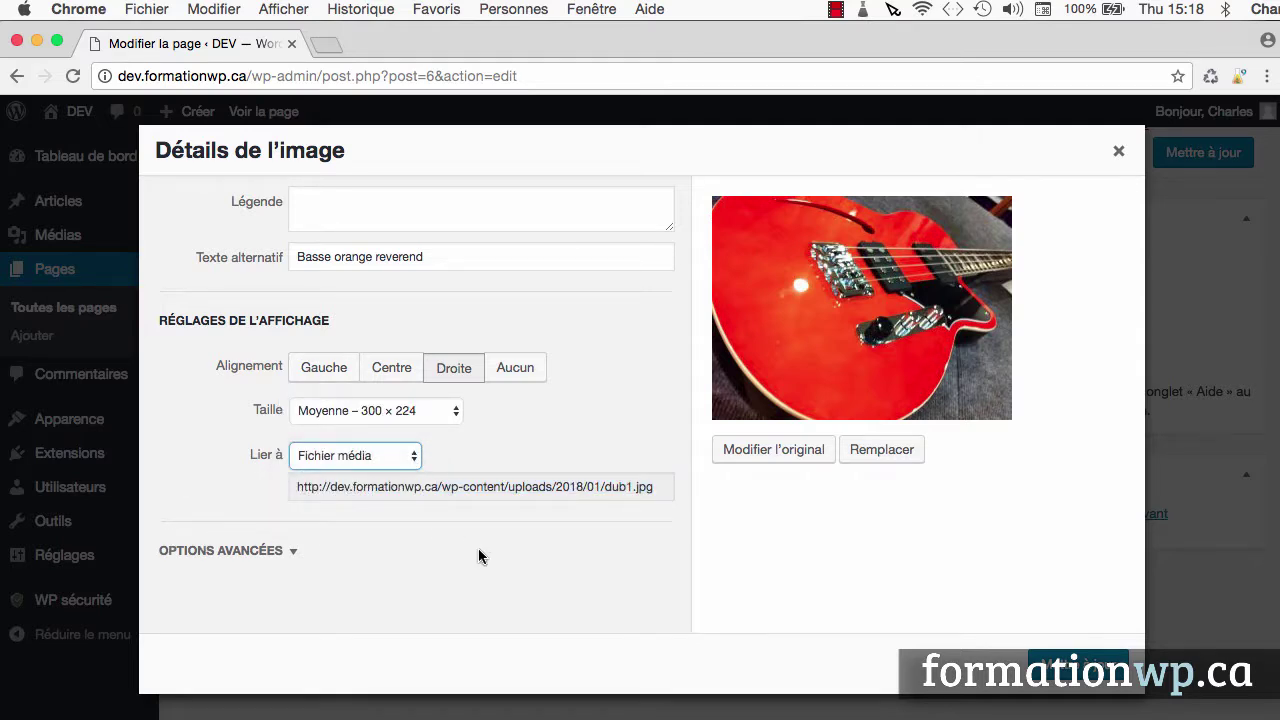
pyautogui.click(1060, 665)
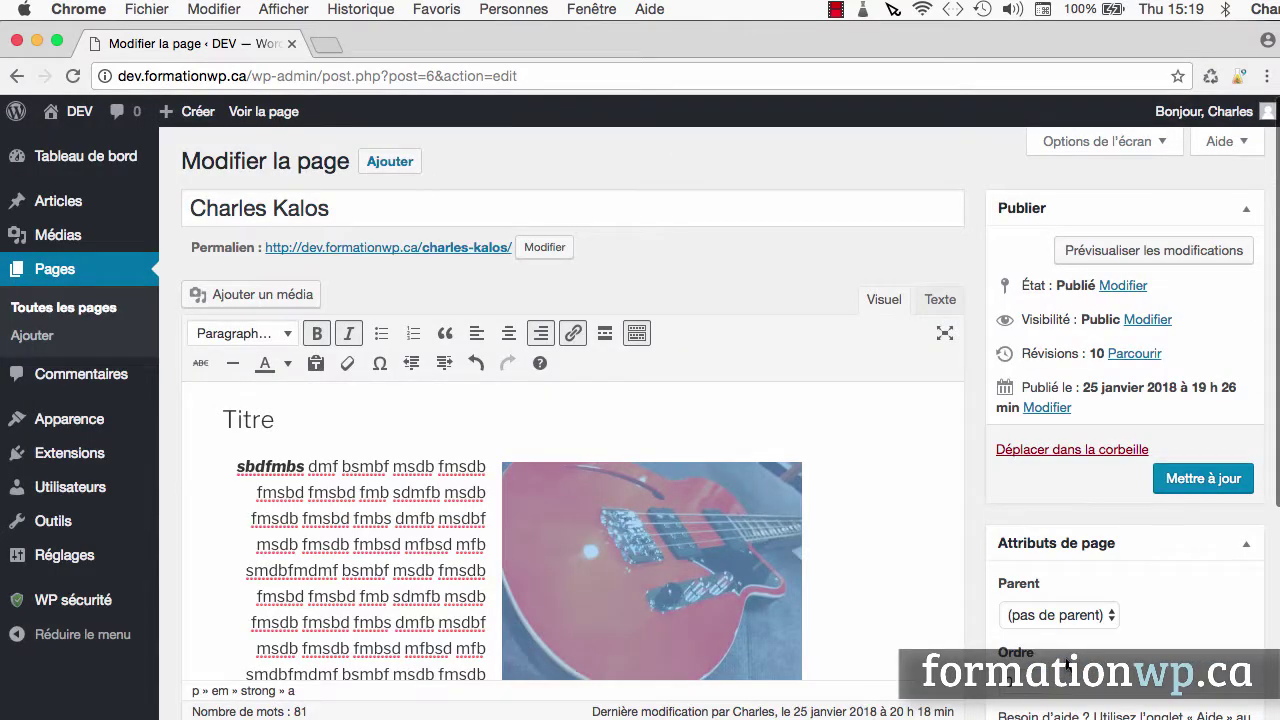
pyautogui.click(1203, 482)
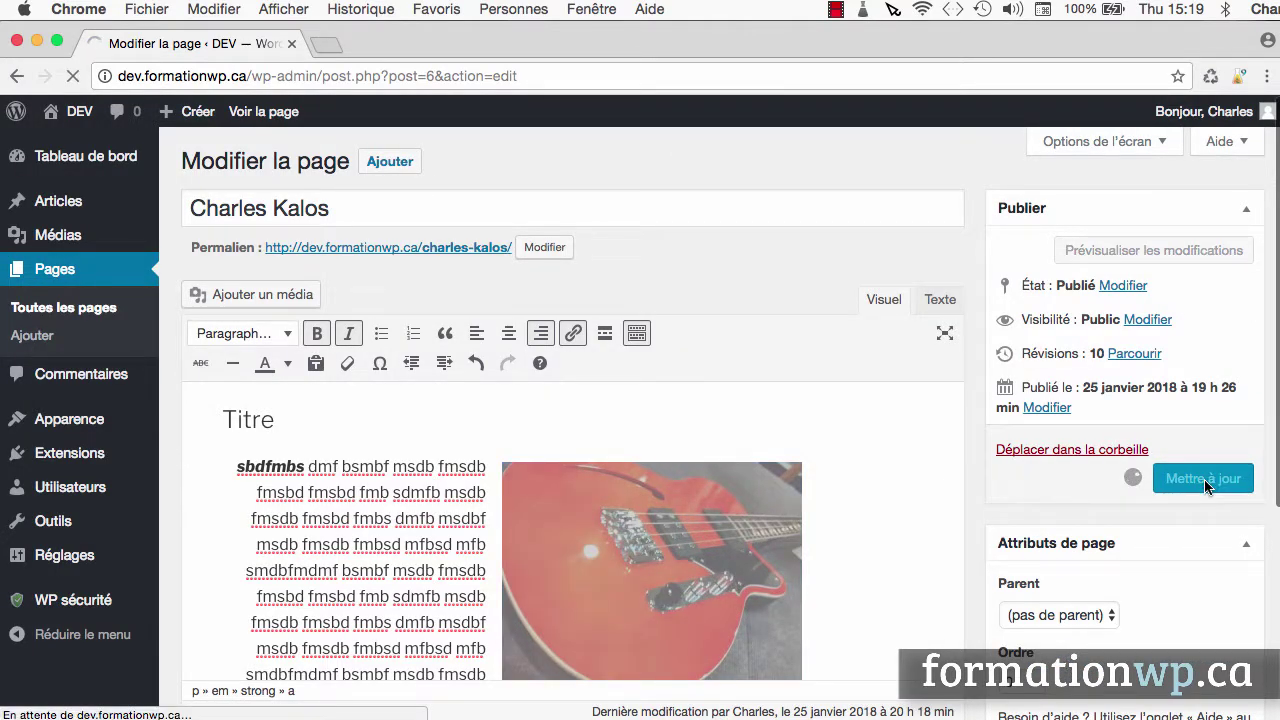
pyautogui.click(342, 205)
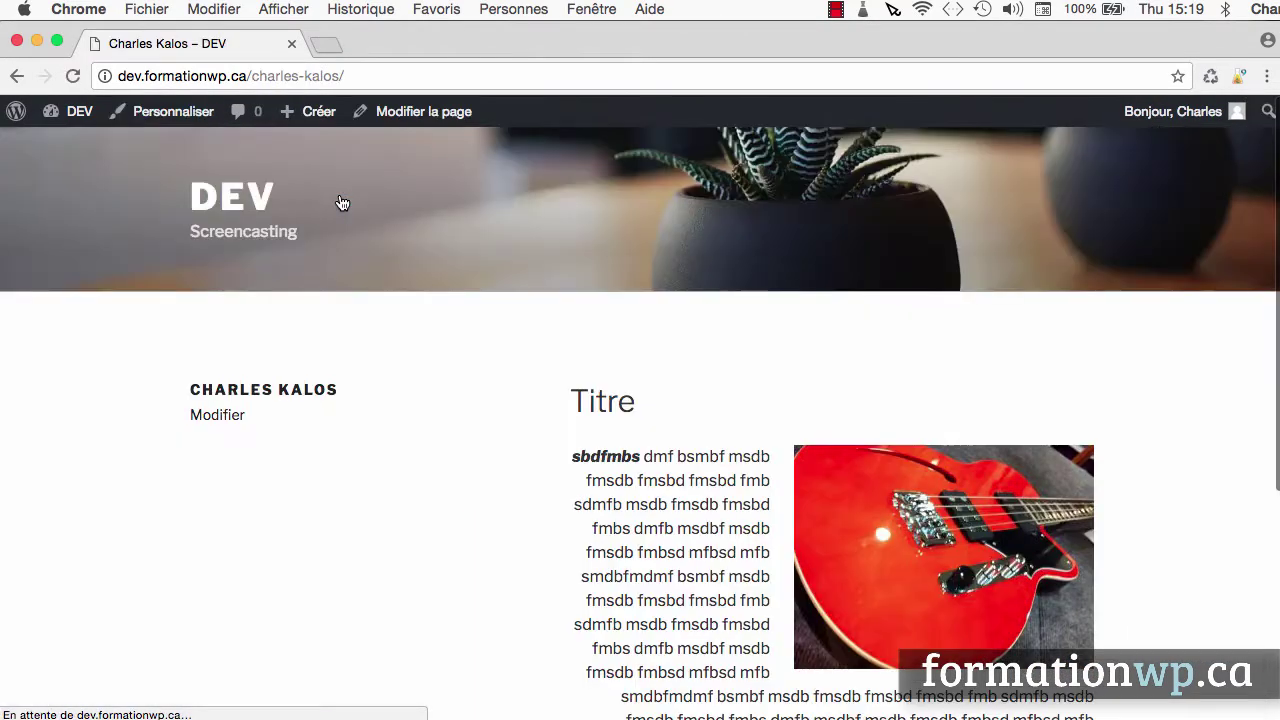
pyautogui.click(877, 513)
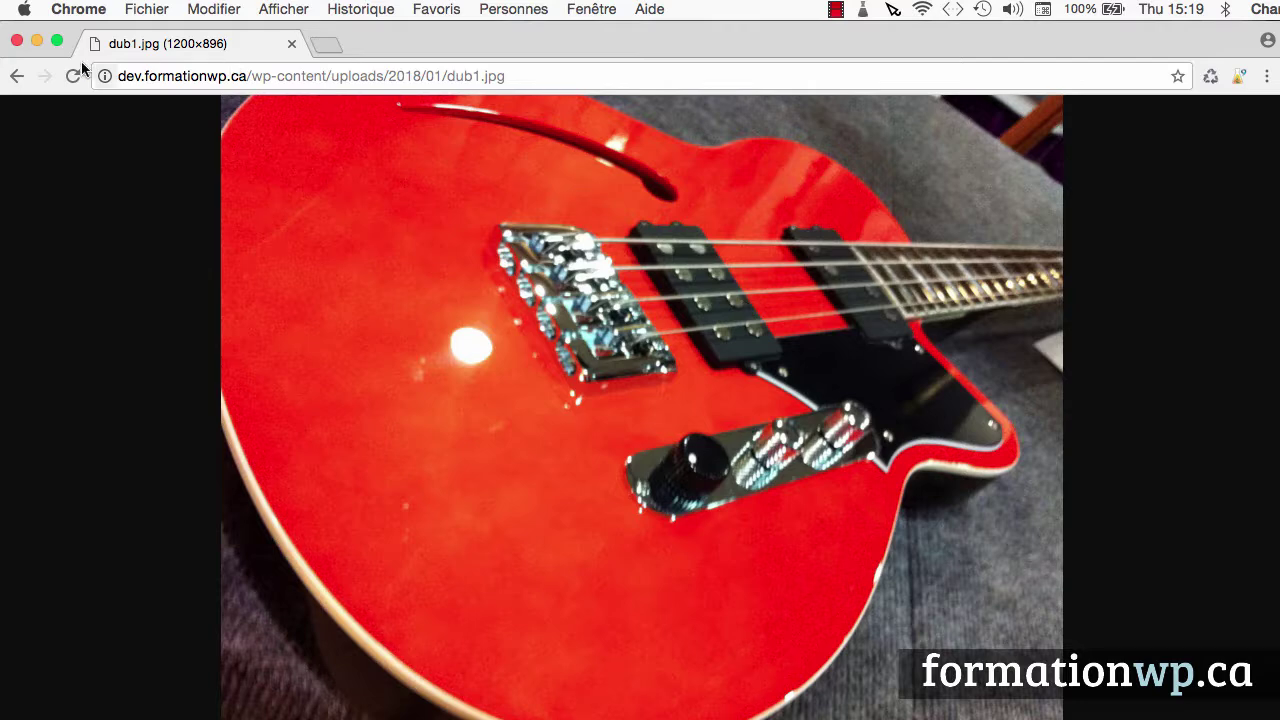
pyautogui.click(15, 78)
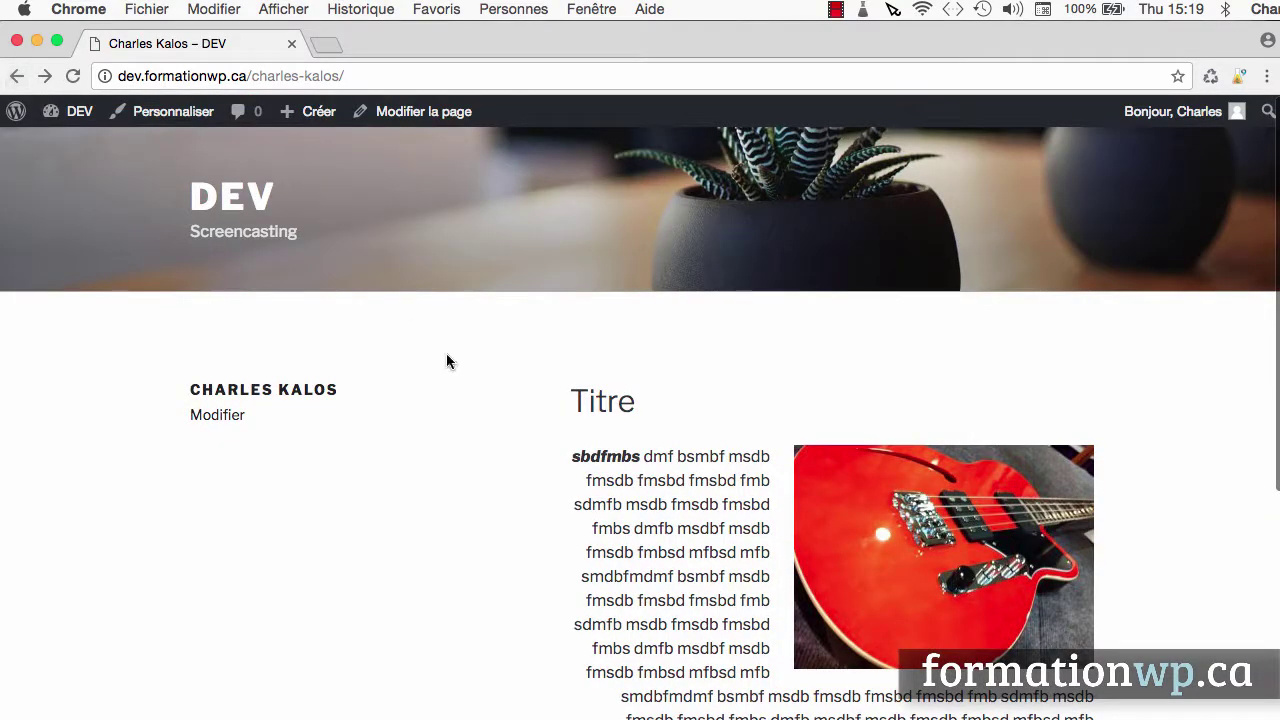
pyautogui.scroll(-4, 446, 360)
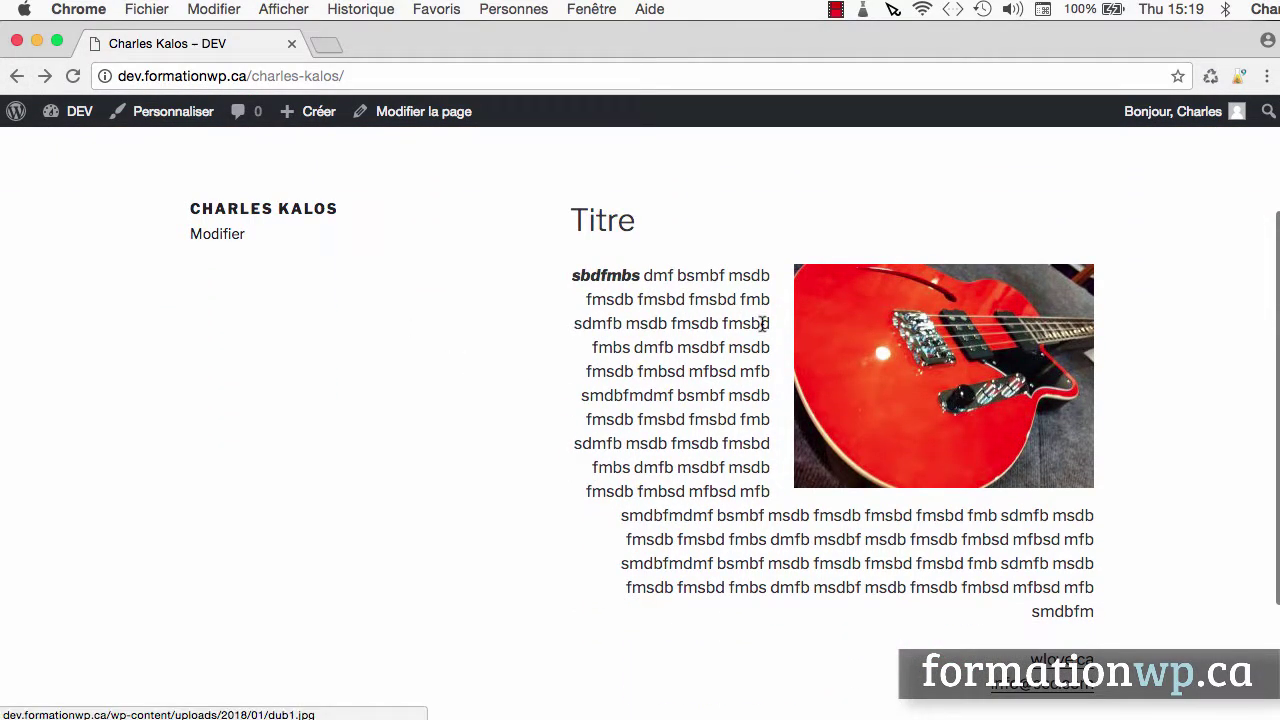
pyautogui.click(419, 116)
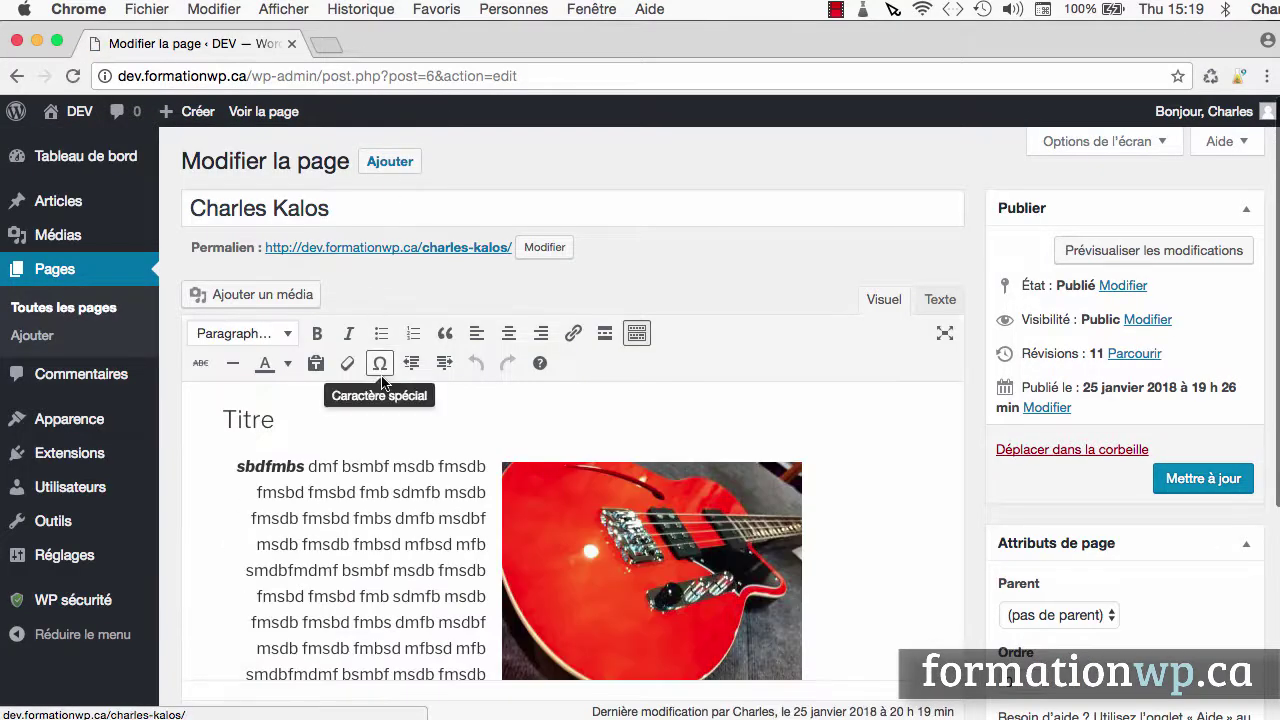
pyautogui.scroll(-2, 651, 449)
pyautogui.scroll(-3, 641, 449)
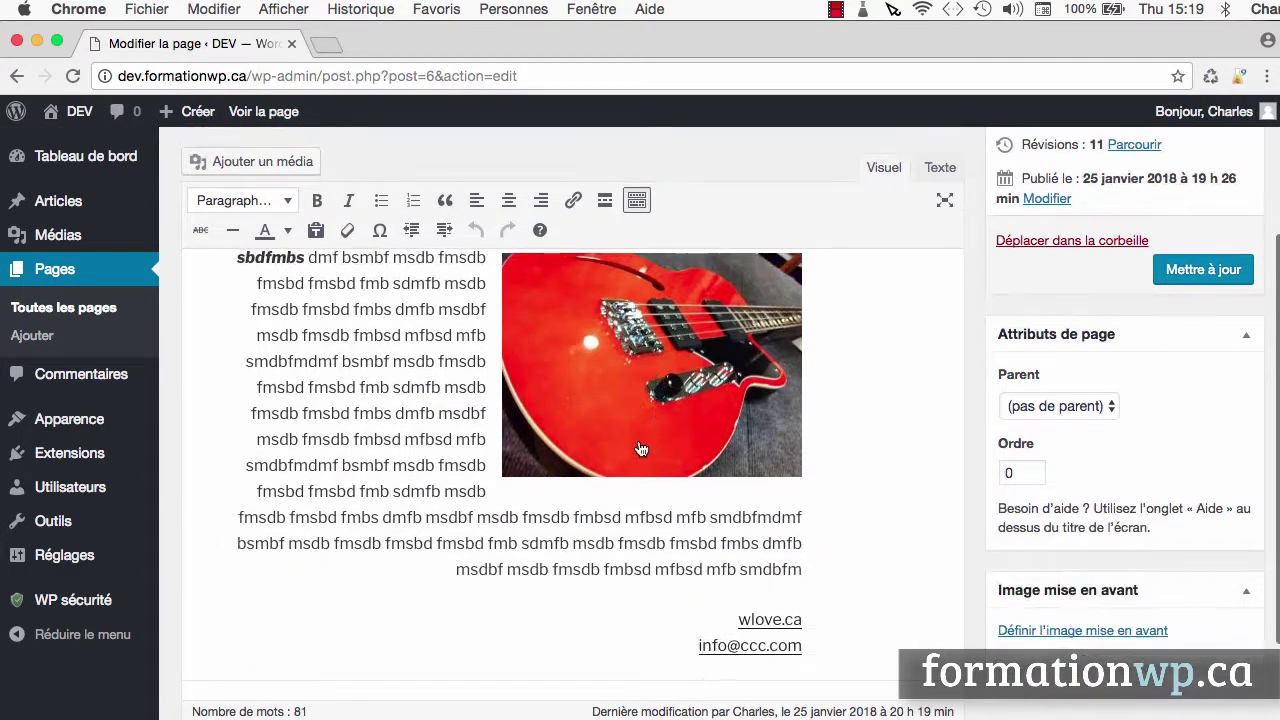
pyautogui.click(645, 385)
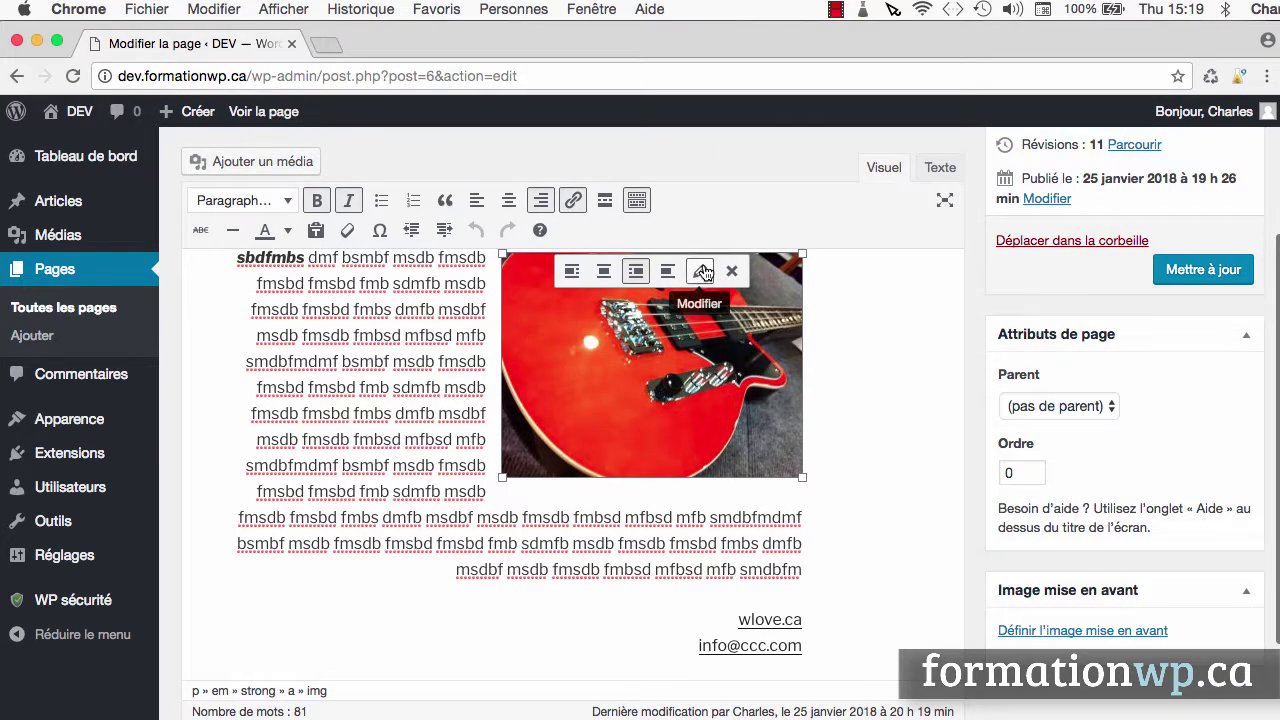
pyautogui.click(702, 271)
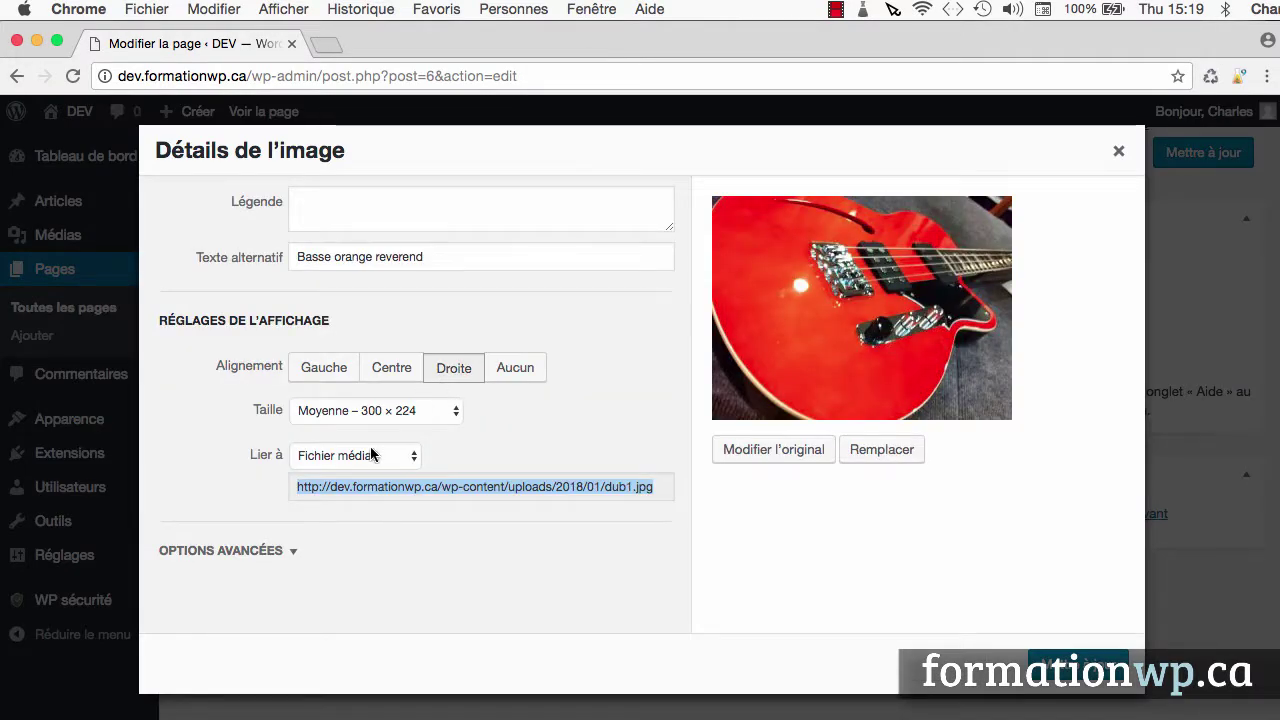
pyautogui.click(360, 458)
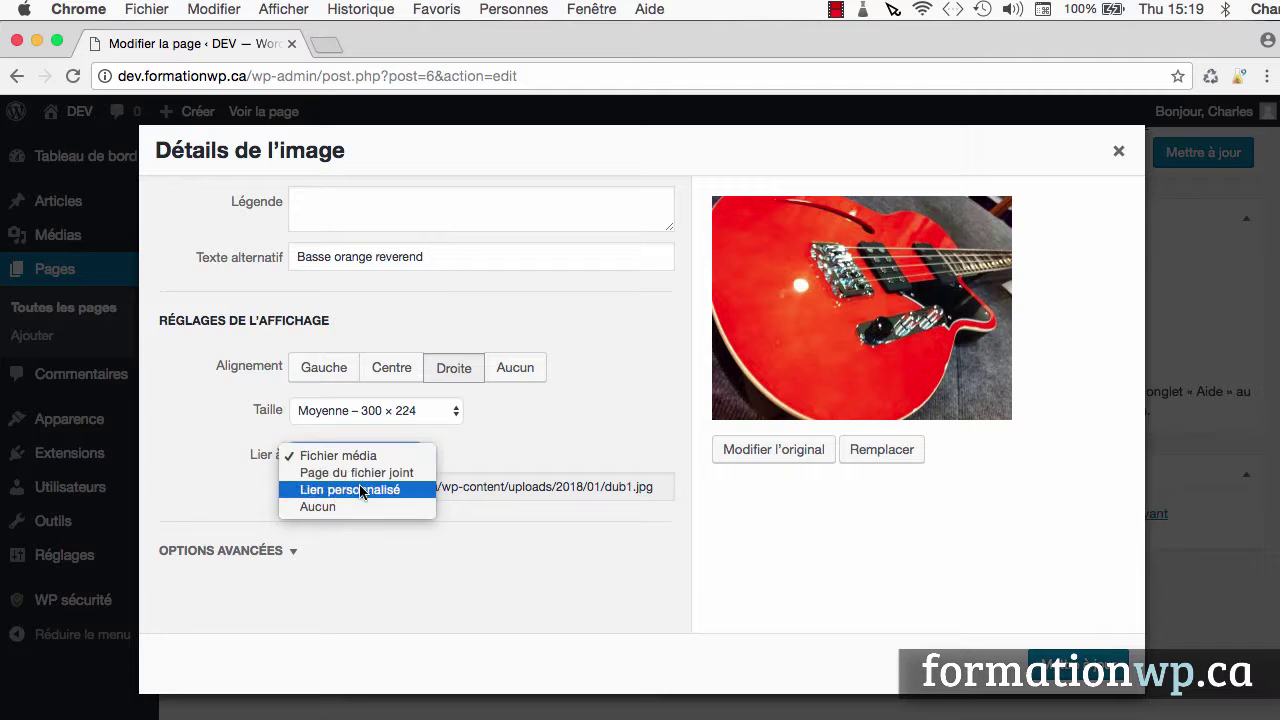
pyautogui.click(361, 490)
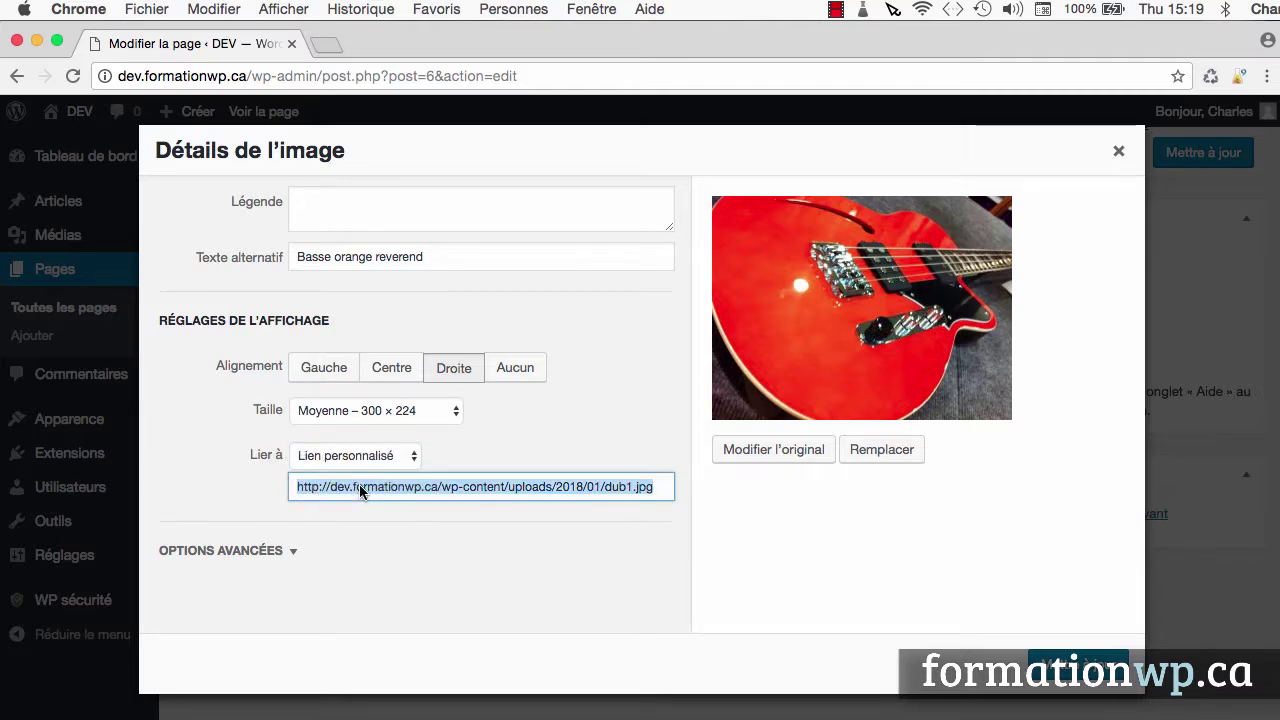
pyautogui.write('http')
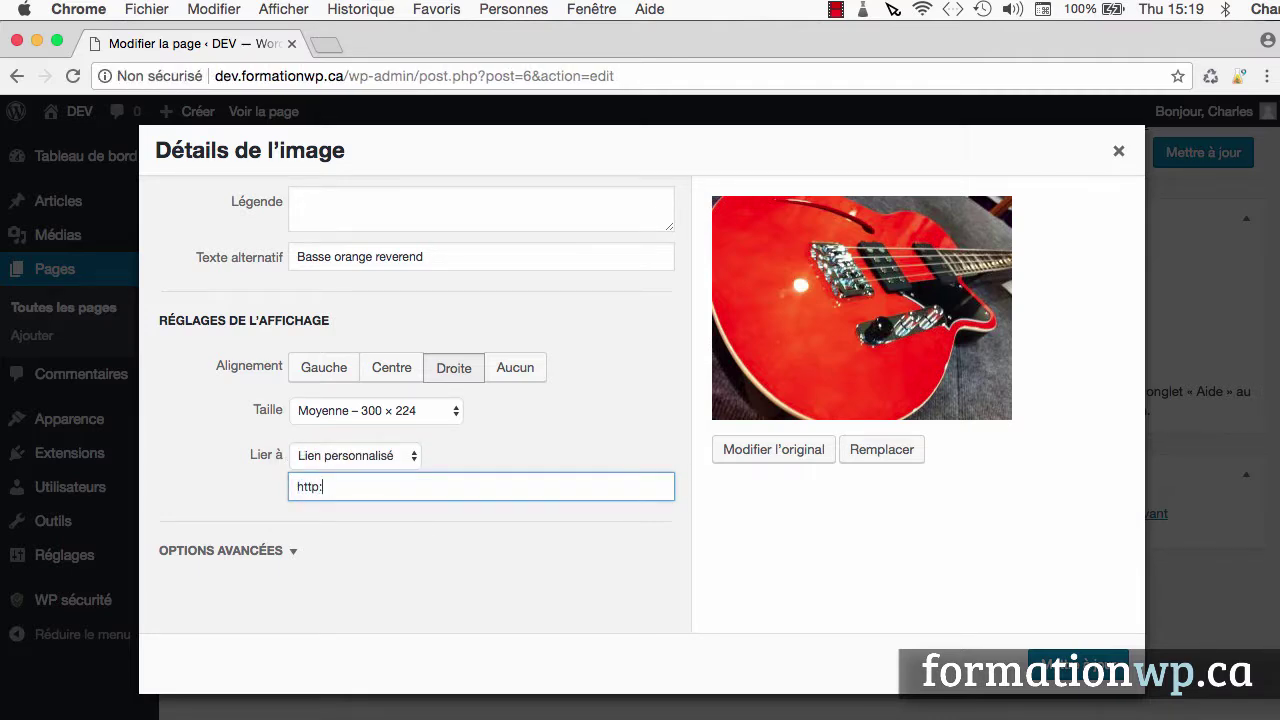
pyautogui.write('://wlove.ca')
# Make the image link open in a new tab and apply the image changes
pyautogui.click(295, 557)
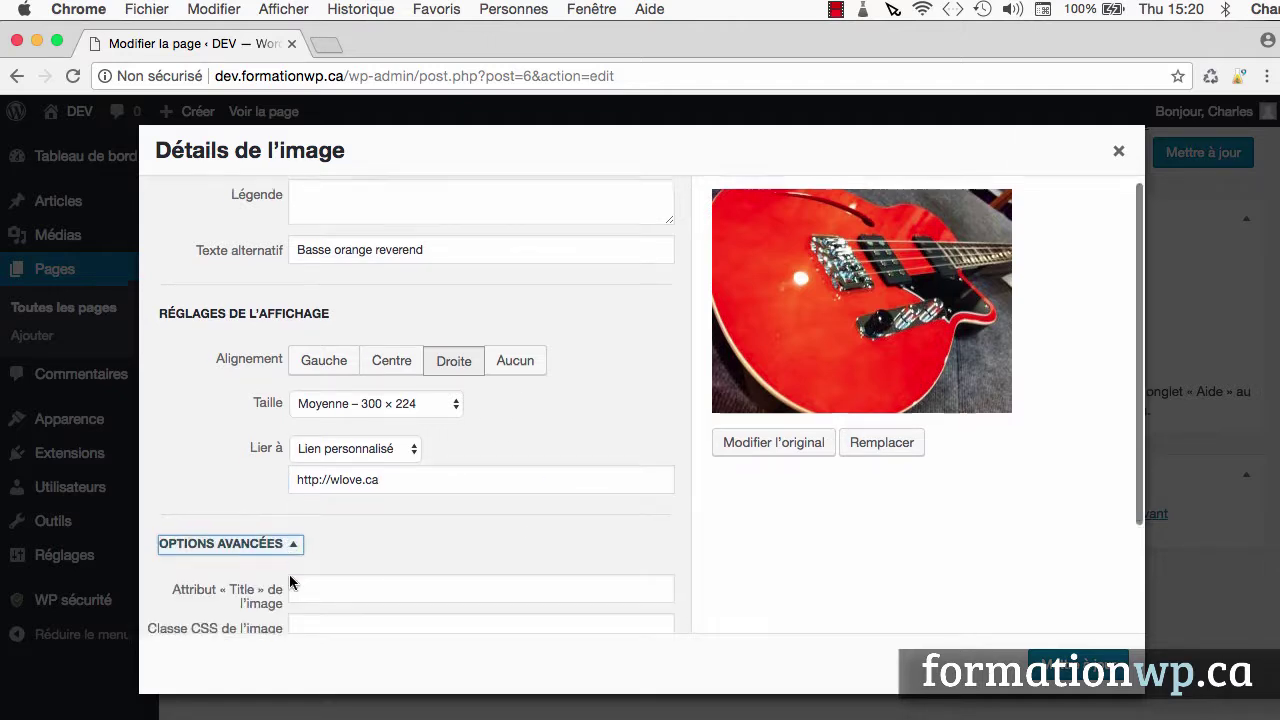
pyautogui.scroll(-3, 290, 575)
pyautogui.click(296, 537)
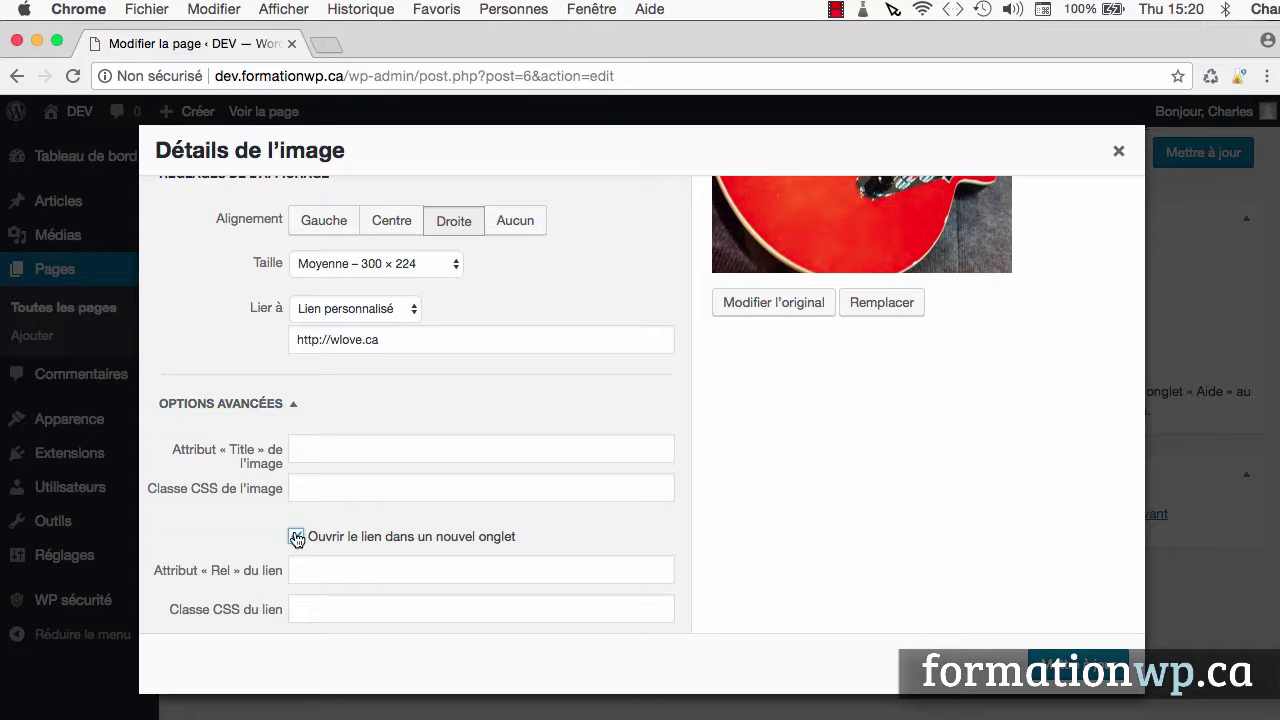
pyautogui.click(1060, 665)
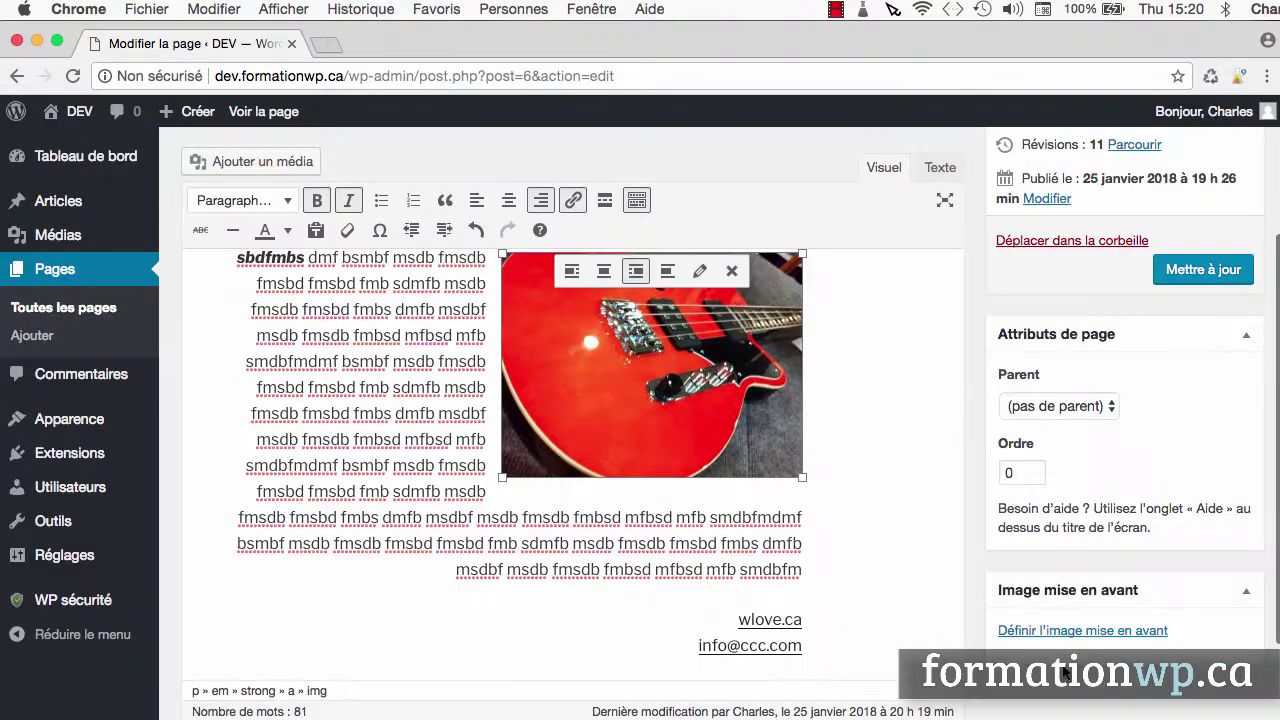
pyautogui.click(1204, 275)
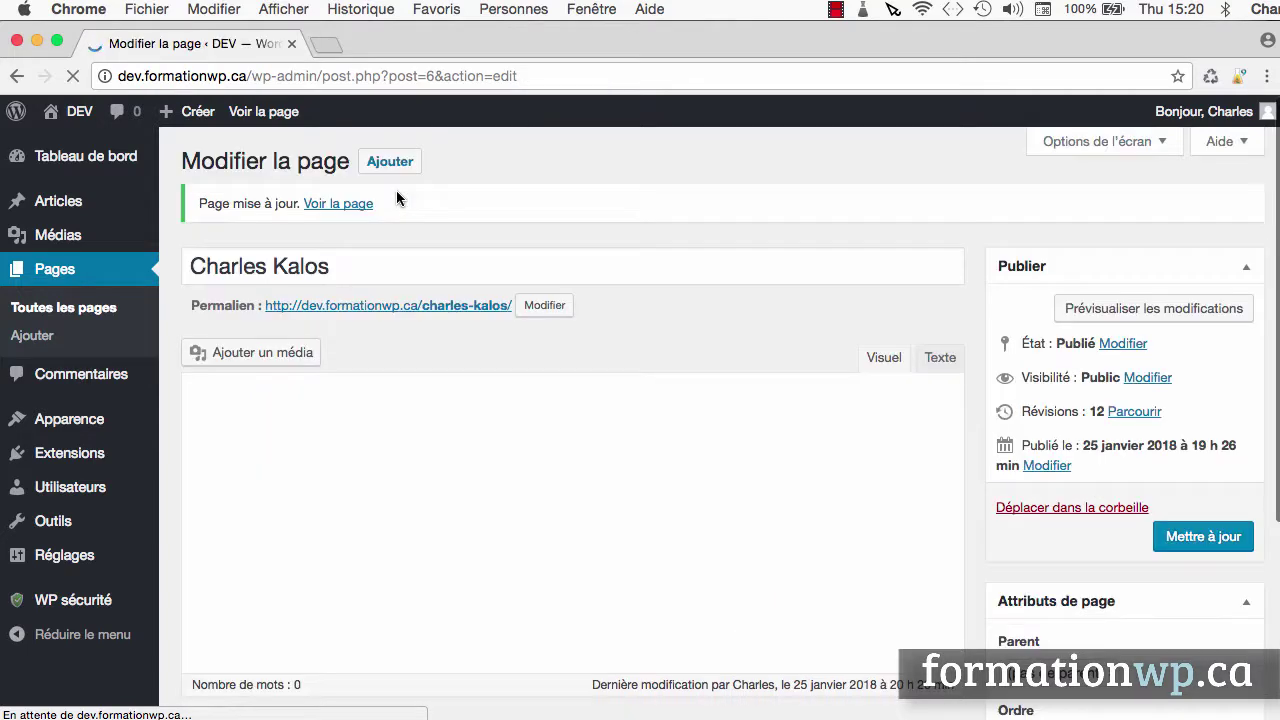
pyautogui.click(348, 184)
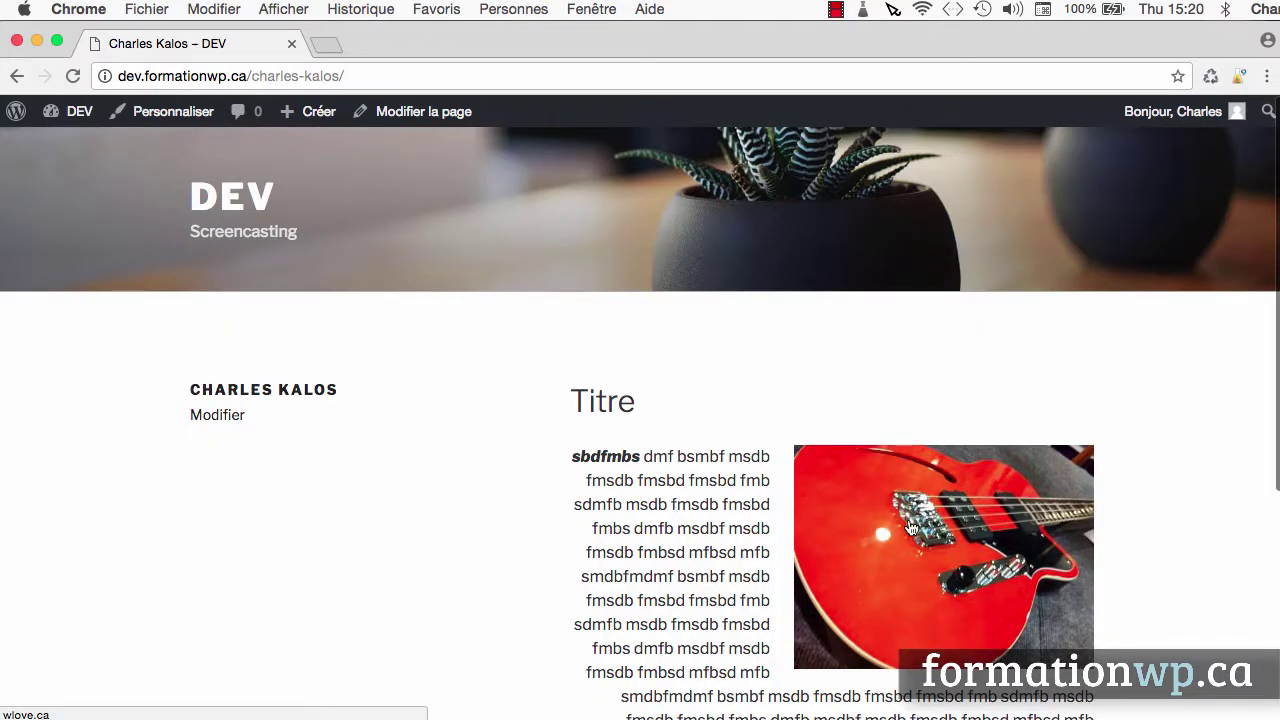
pyautogui.press('super+t')
pyautogui.write('wlove.ca')
pyautogui.press('Return')
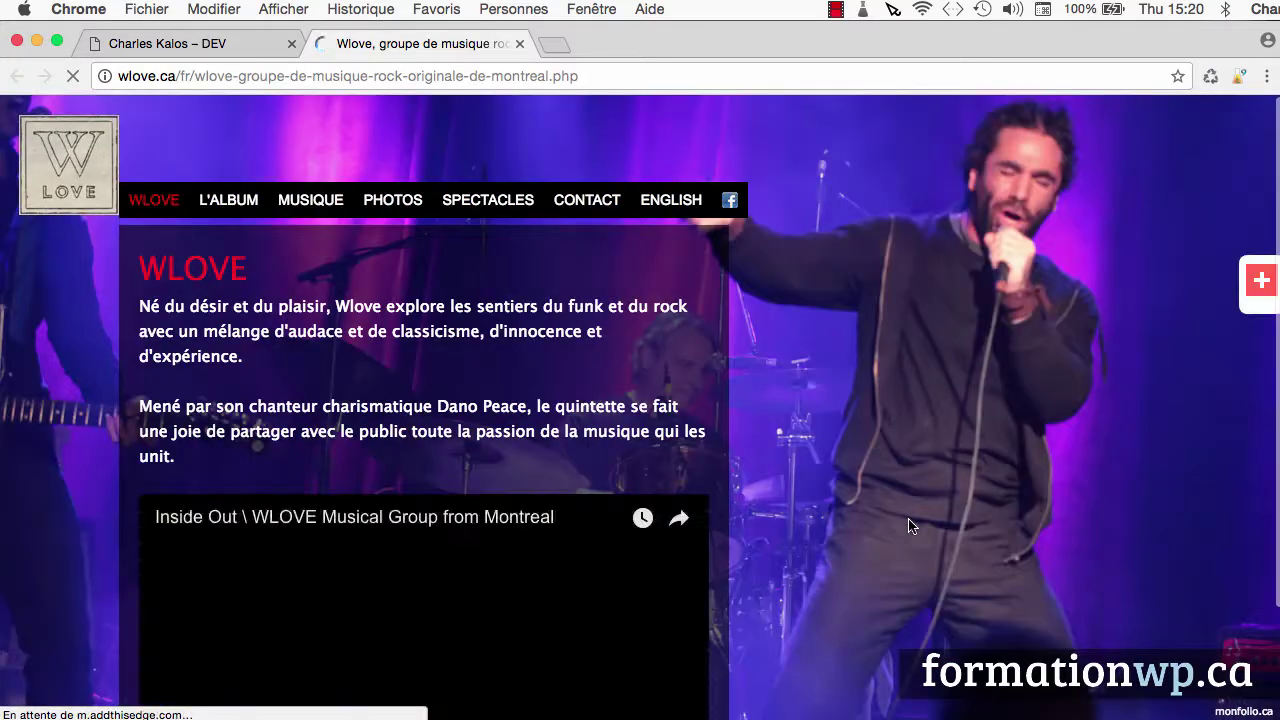
pyautogui.click(519, 43)
pyautogui.scroll(-1, 820, 580)
pyautogui.scroll(-4, 820, 580)
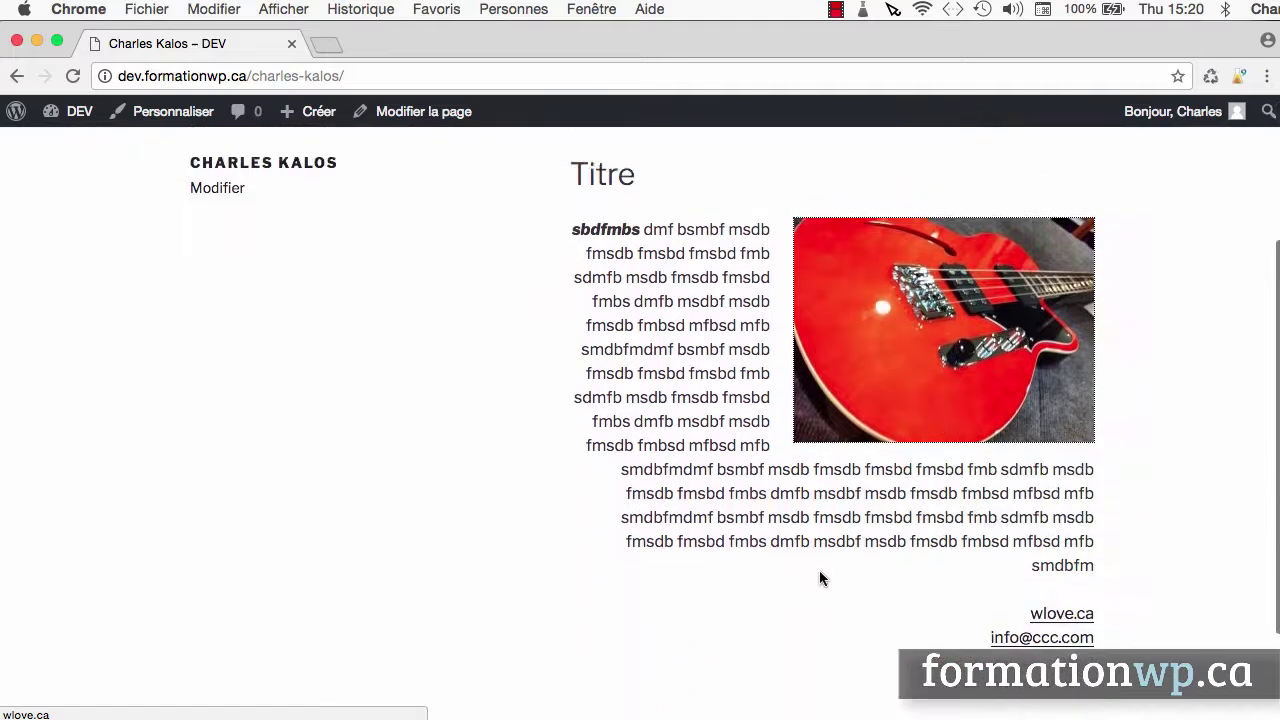
pyautogui.scroll(4, 820, 578)
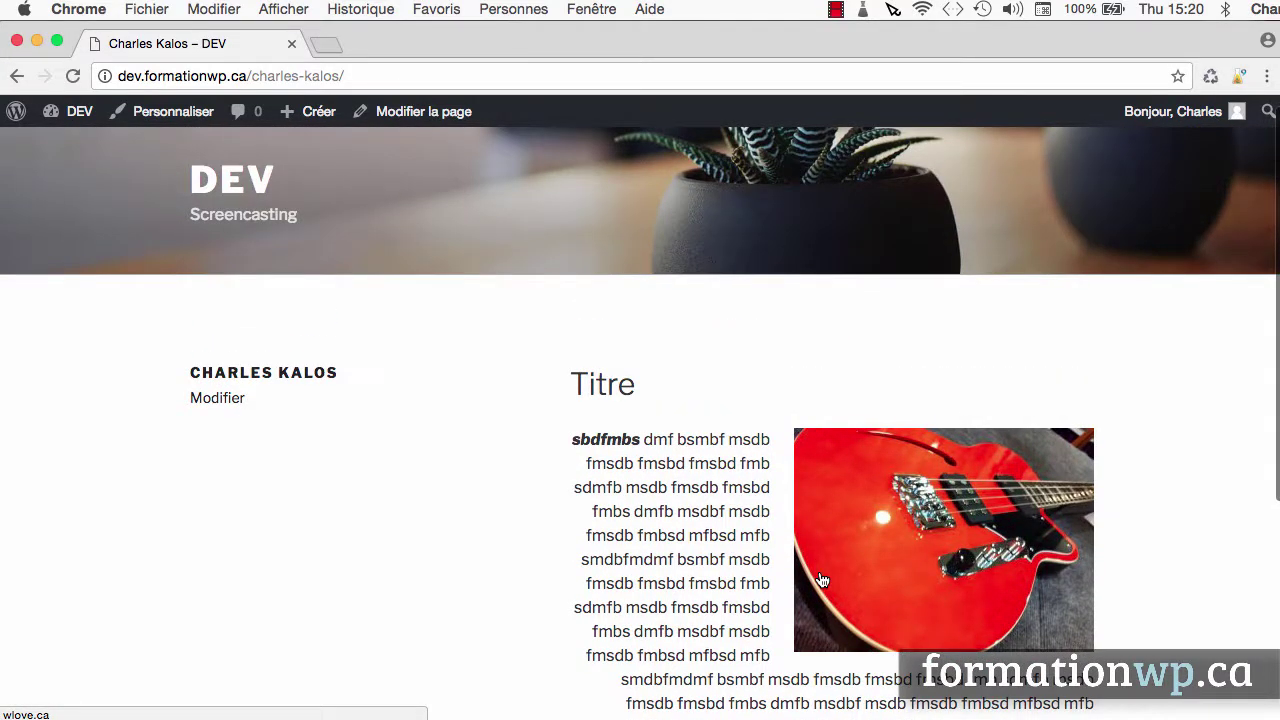